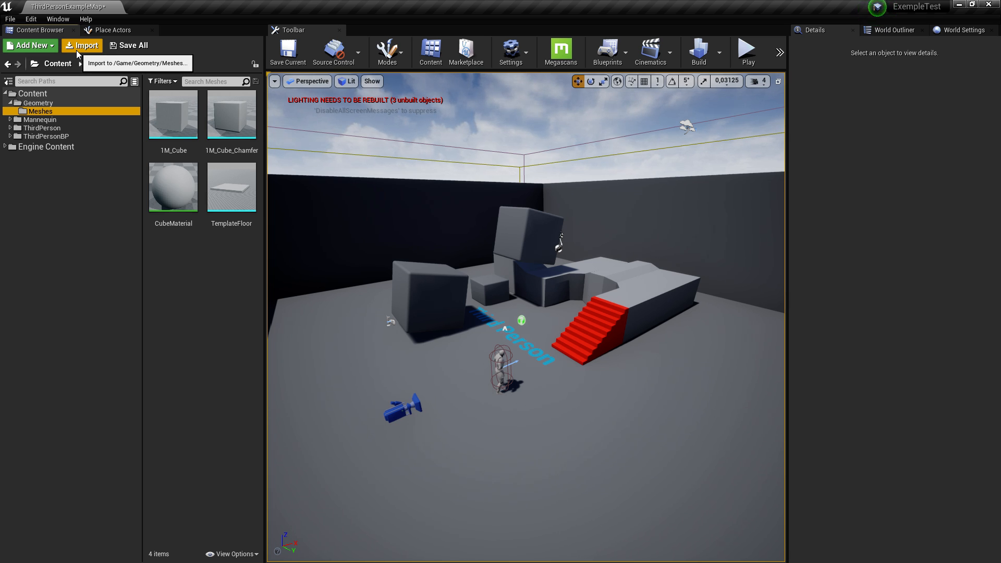
pyautogui.click(76, 50)
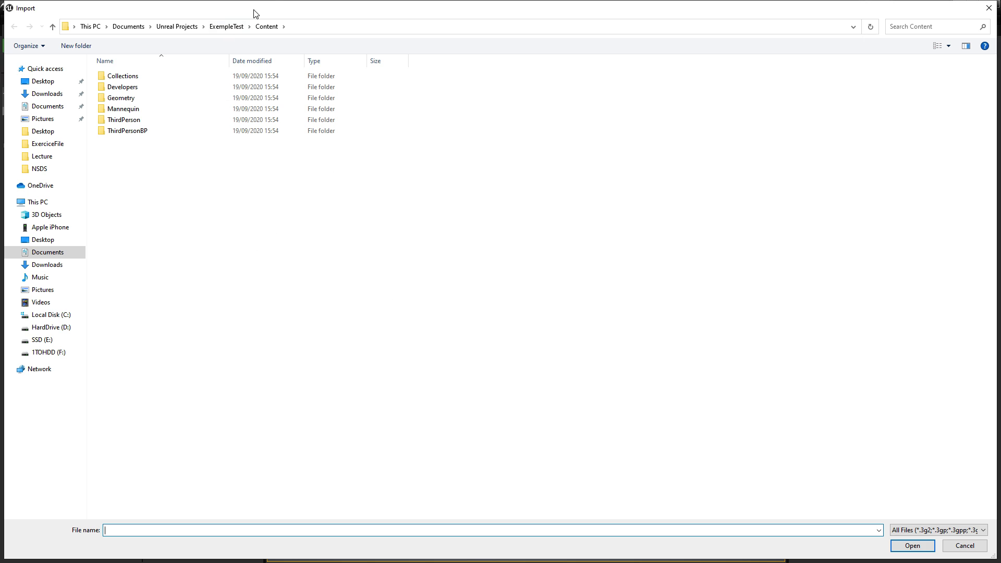
pyautogui.click(989, 8)
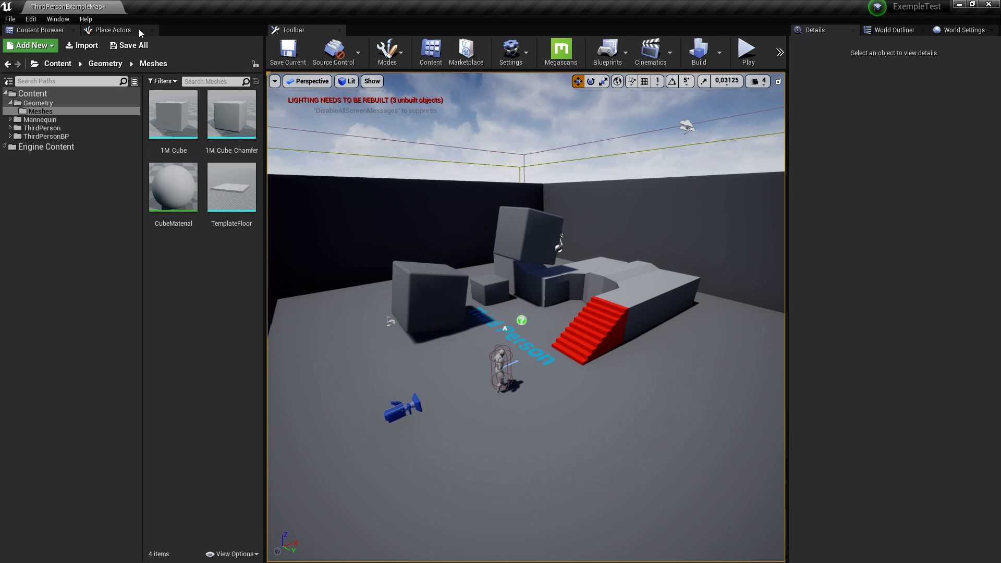
pyautogui.rightClick(188, 255)
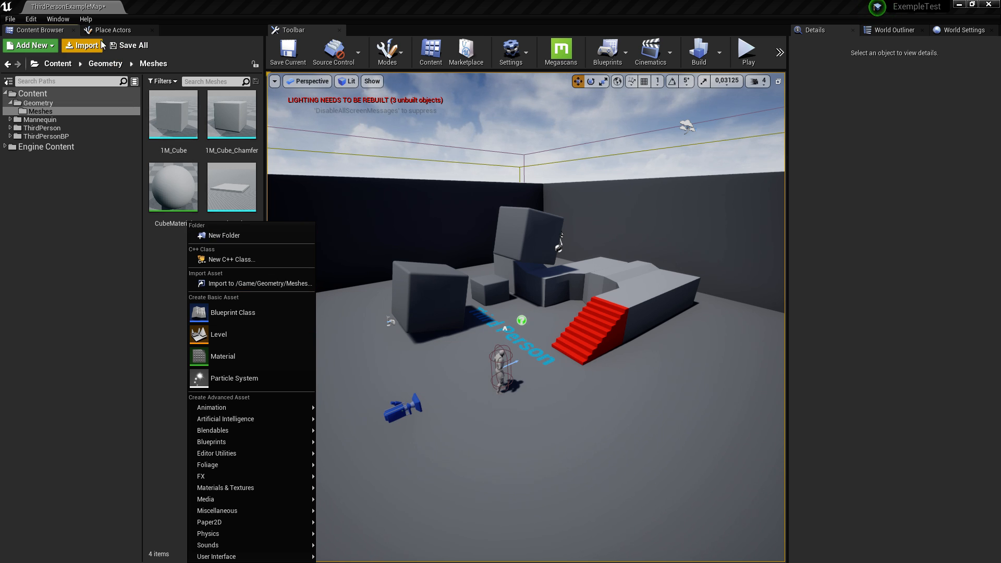
# Import teapot.fbx from the Desktop into the Meshes folder with the default FBX options and dismiss the message log
pyautogui.click(81, 46)
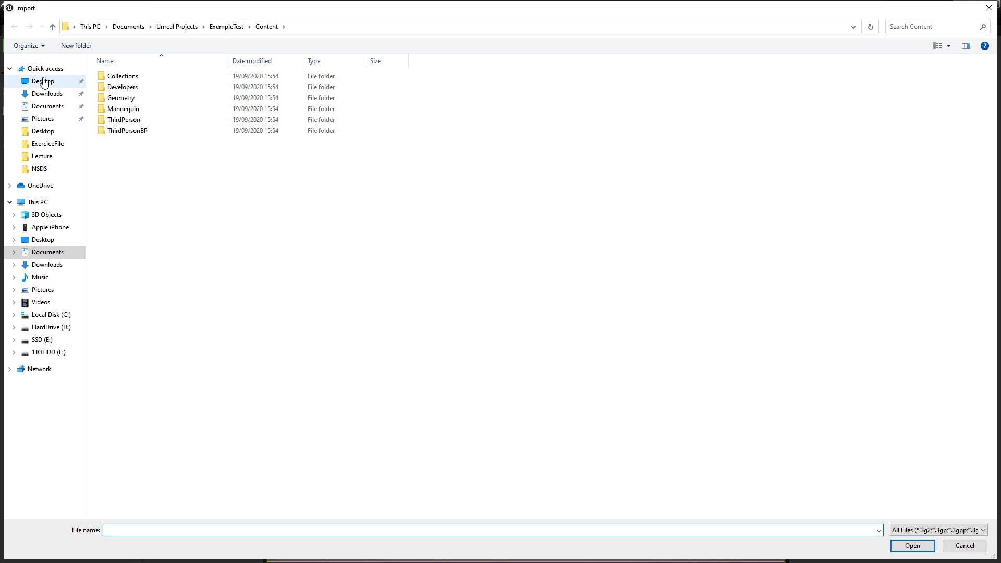
pyautogui.click(43, 83)
pyautogui.click(119, 92)
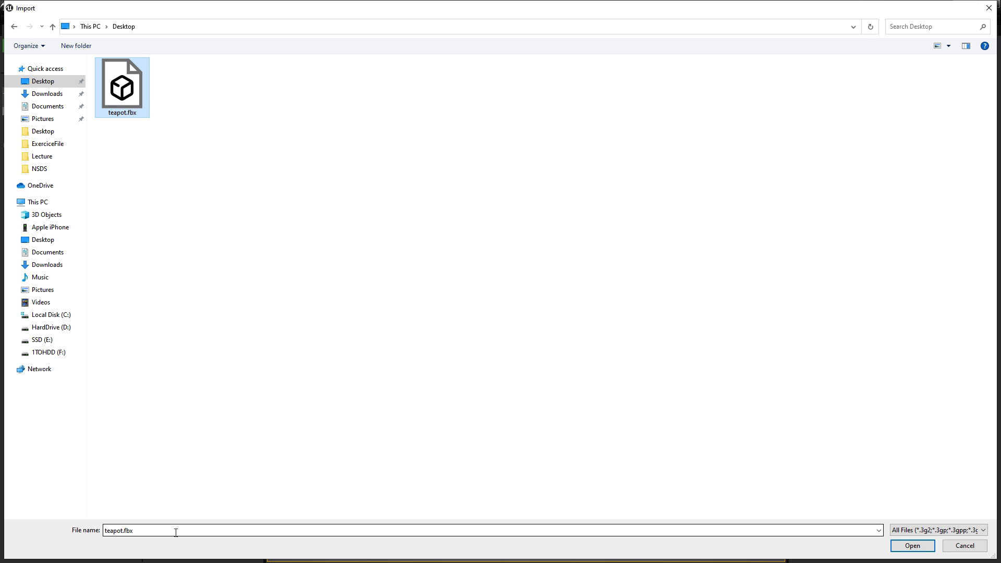
pyautogui.click(913, 545)
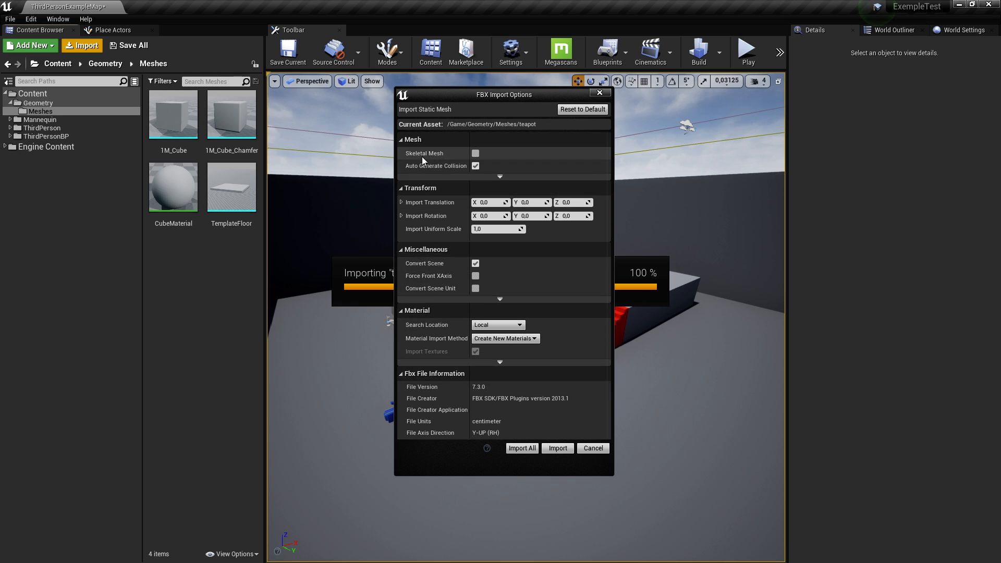
pyautogui.click(401, 203)
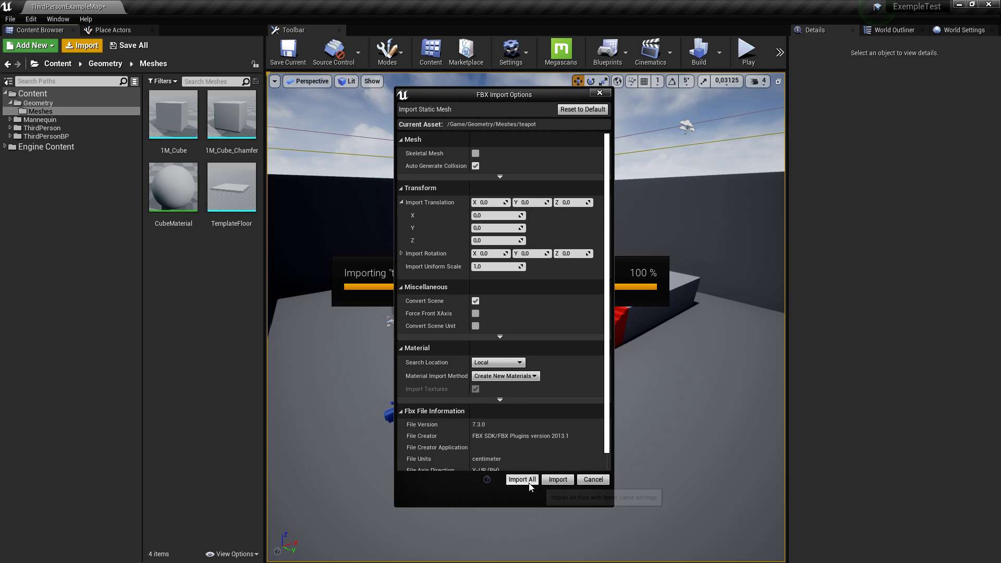
pyautogui.click(557, 480)
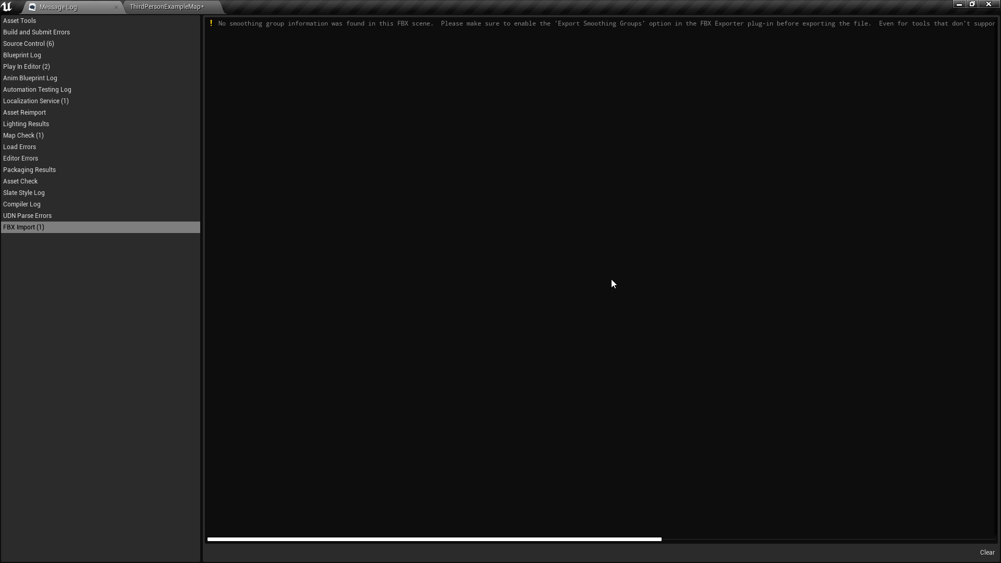
pyautogui.click(633, 21)
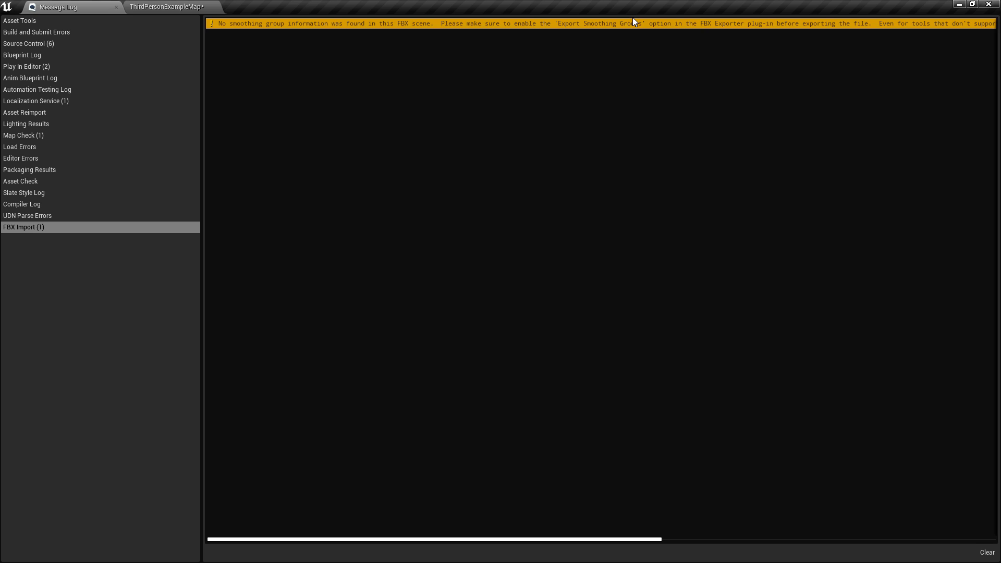
pyautogui.middleClick(77, 5)
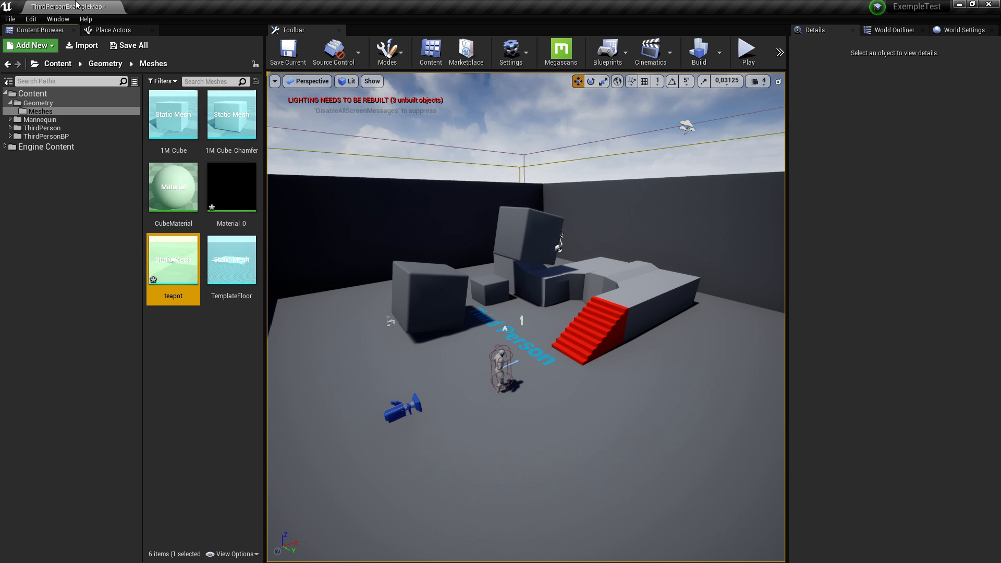
# Place the teapot mesh on the floor in front of the red stairs and focus on it
pyautogui.moveTo(356, 261); pyautogui.dragTo(407, 292, button='right')
pyautogui.press('w')
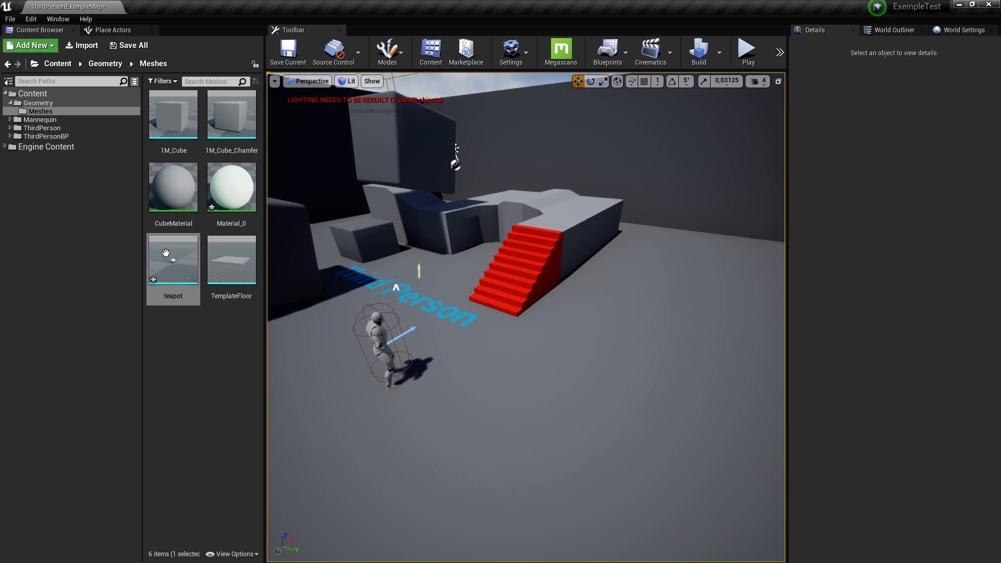
pyautogui.moveTo(168, 258); pyautogui.dragTo(333, 313)
pyautogui.moveTo(478, 354); pyautogui.dragTo(565, 402)
pyautogui.press('f')
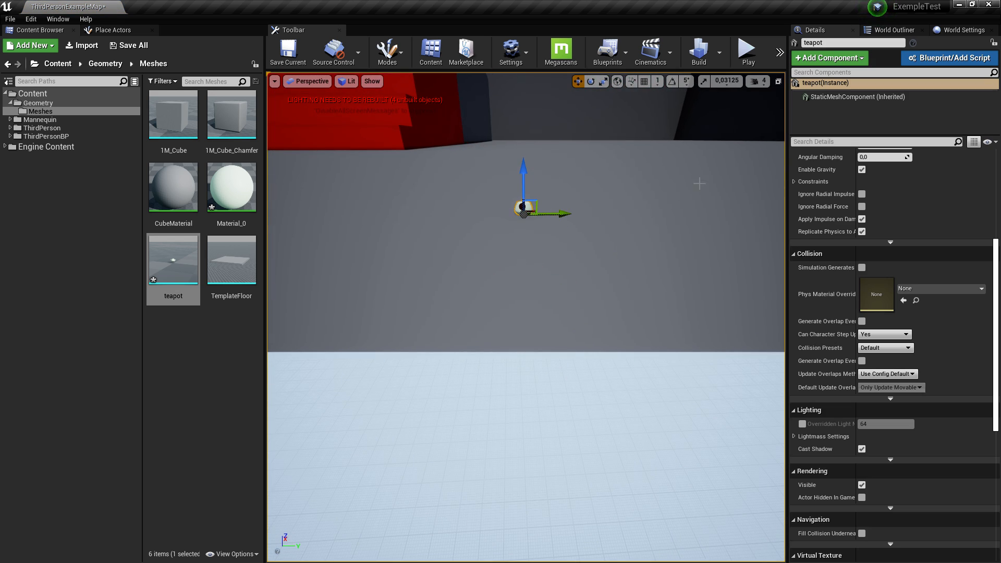
pyautogui.moveTo(706, 169); pyautogui.dragTo(663, 222, button='right')
pyautogui.scroll(10, 871, 211)
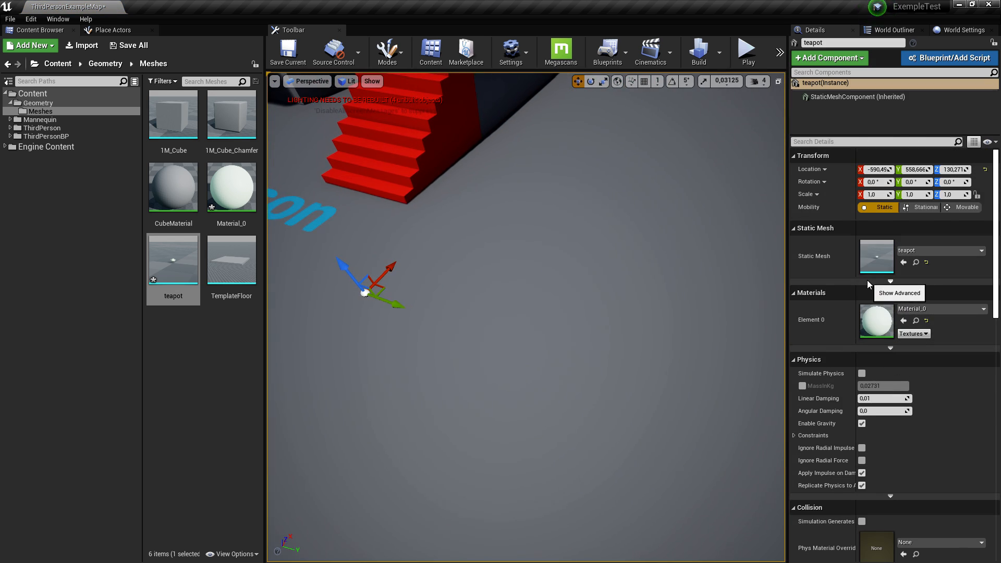
# Scale the teapot up uniformly to about 98.9 so it is larger than the character
pyautogui.moveTo(501, 230); pyautogui.dragTo(443, 226, button='right')
pyautogui.press('space')
pyautogui.press('space')
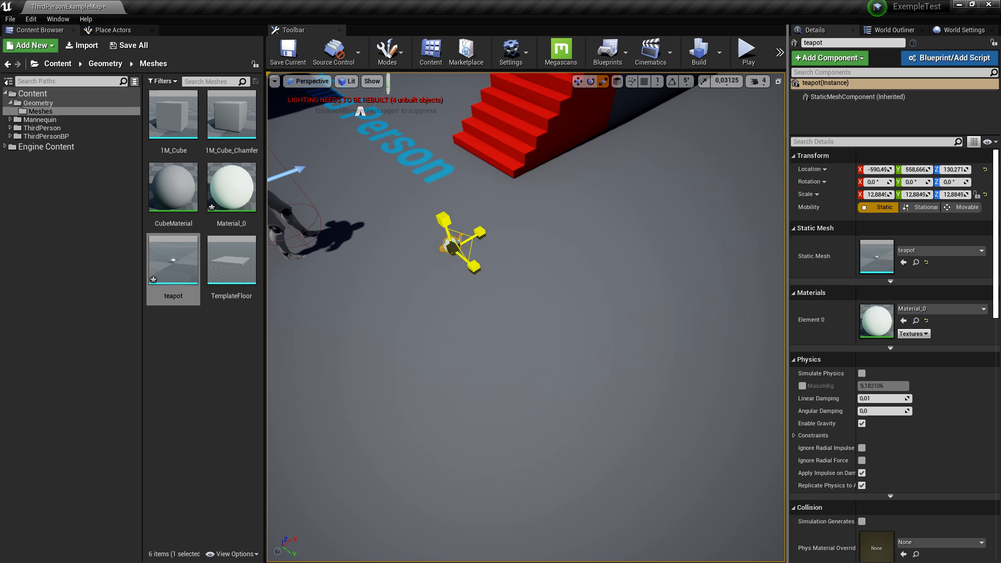
pyautogui.moveTo(453, 246); pyautogui.dragTo(537, 203)
pyautogui.press('f')
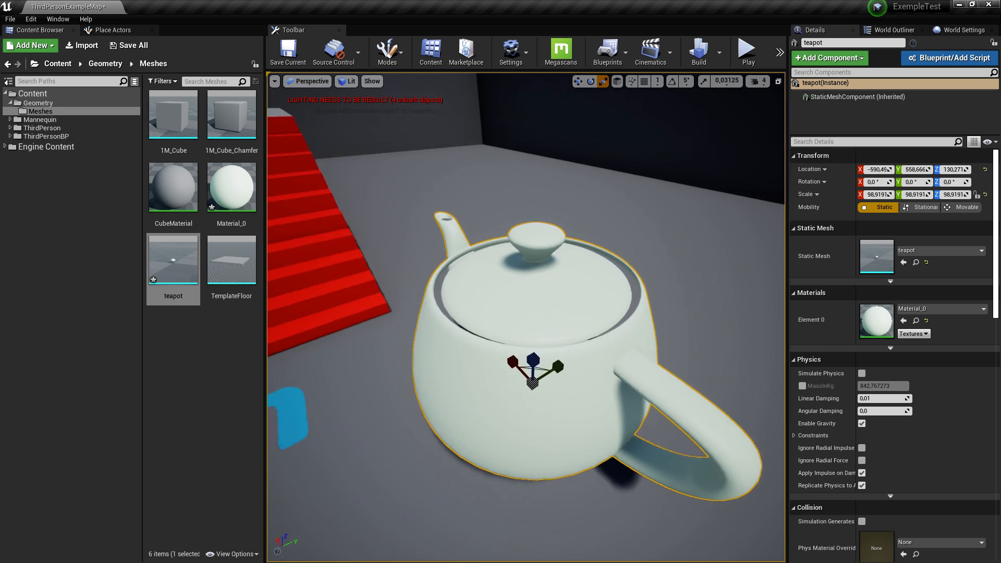
pyautogui.keyDown('alt'); pyautogui.moveTo(680, 275); pyautogui.dragTo(813, 242); pyautogui.keyUp('alt')
pyautogui.moveTo(660, 250); pyautogui.dragTo(761, 261, button='right')
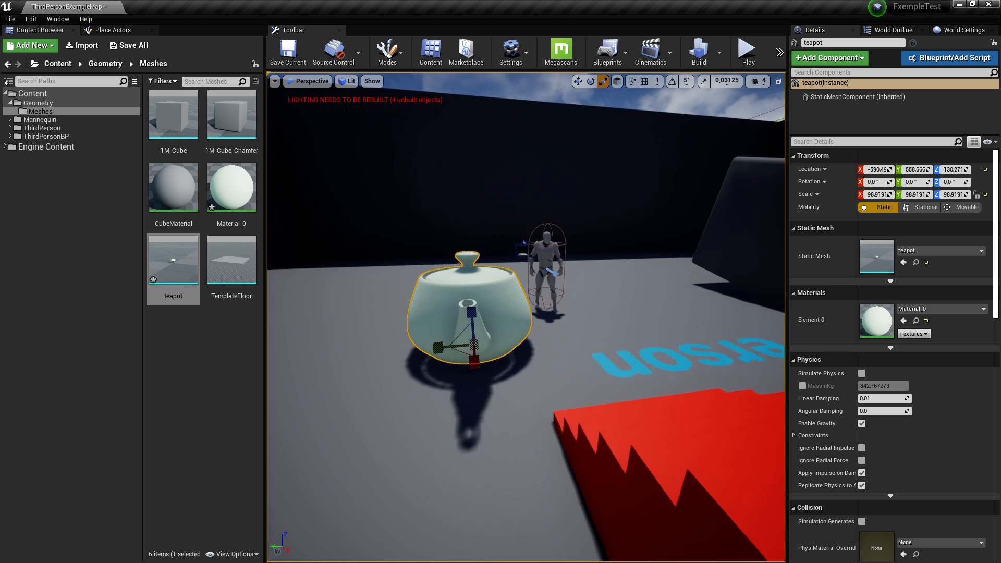
pyautogui.keyDown('alt'); pyautogui.moveTo(439, 322); pyautogui.dragTo(506, 321); pyautogui.keyUp('alt')
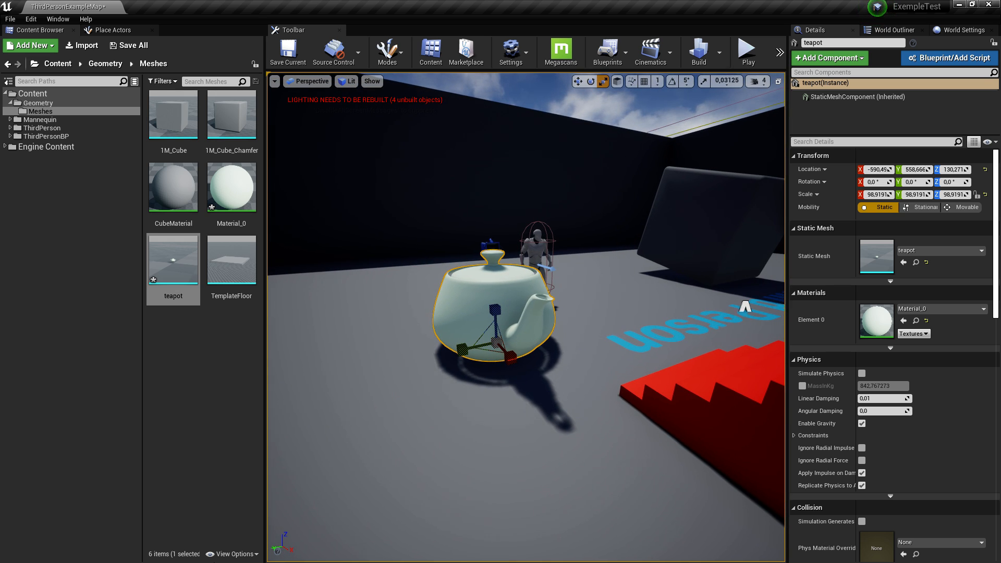
# Select the third-person character and examine it in the level from several angles
pyautogui.click(37, 184)
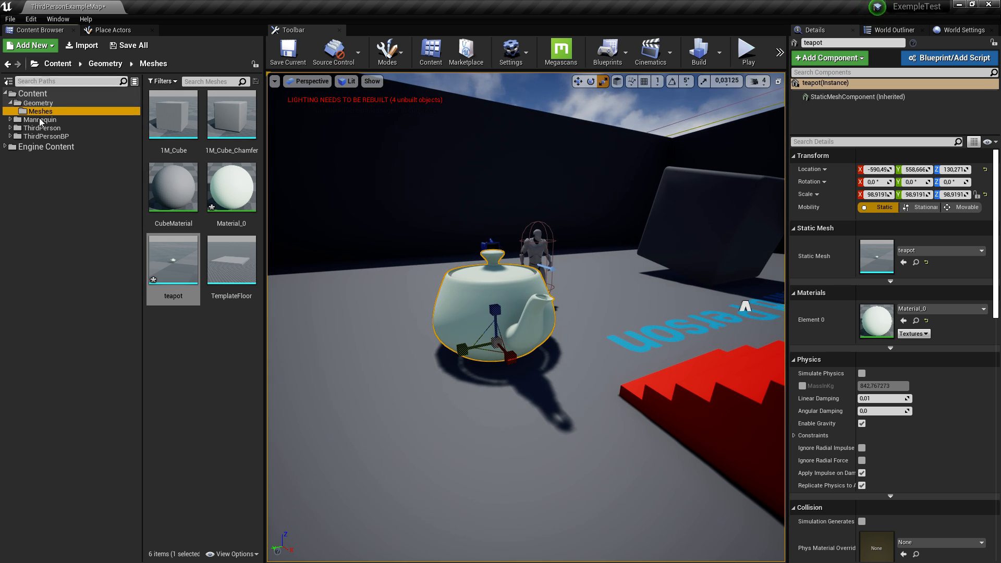
pyautogui.click(224, 333)
pyautogui.click(534, 230)
pyautogui.press('w')
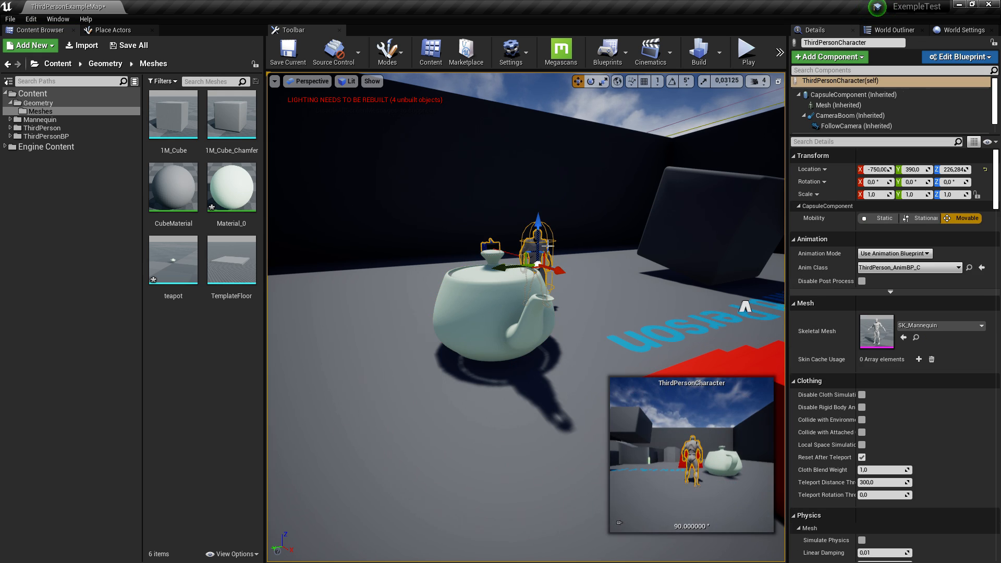
pyautogui.press('f')
pyautogui.keyDown('alt'); pyautogui.moveTo(632, 230); pyautogui.dragTo(313, 256); pyautogui.keyUp('alt')
pyautogui.moveTo(527, 228); pyautogui.dragTo(360, 228, button='right')
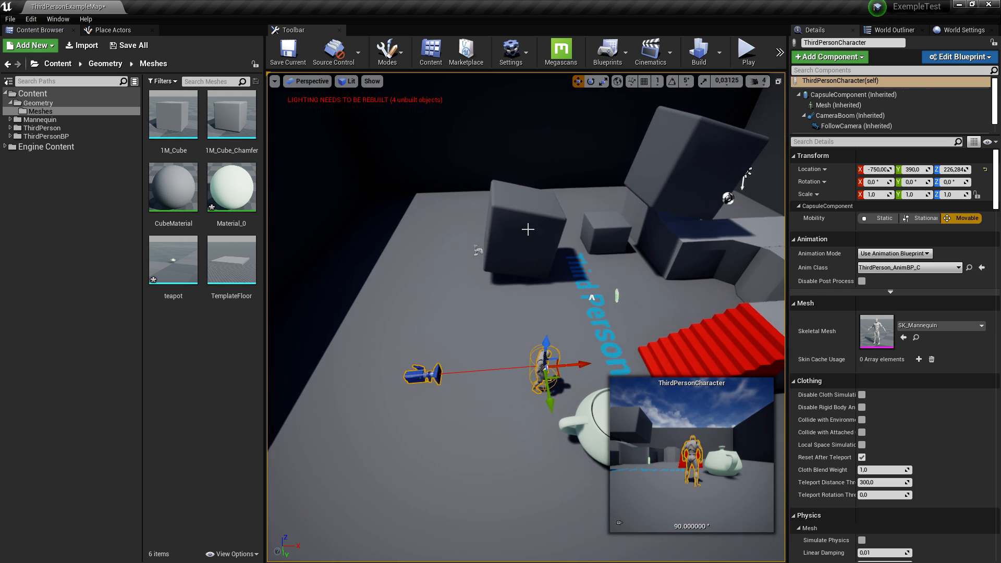
pyautogui.moveTo(569, 310); pyautogui.dragTo(692, 112, button='right')
# Play-test the level by running and jumping the character up the red stairs and across the blocks, and stop the session
pyautogui.click(748, 52)
pyautogui.press('w')
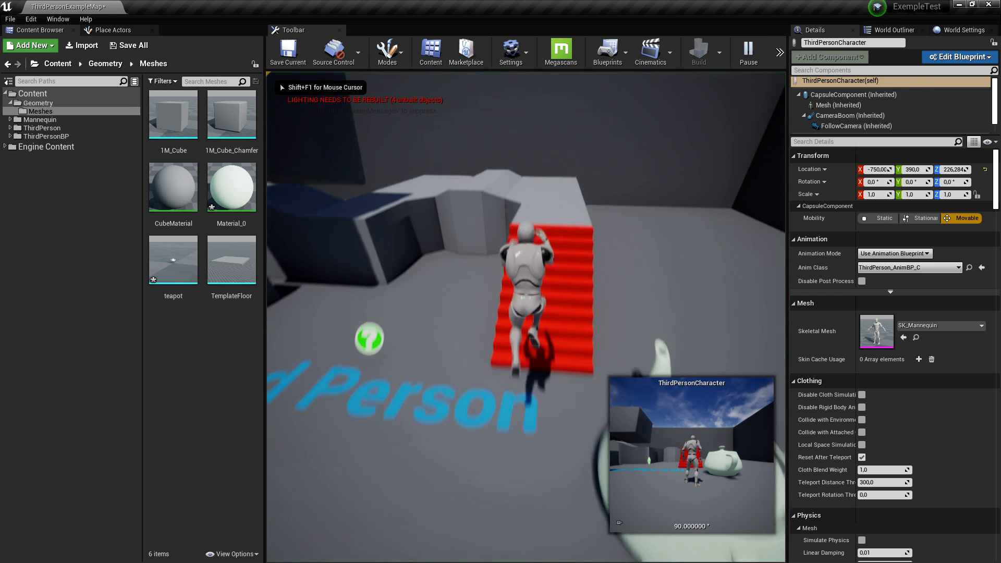
pyautogui.press('space')
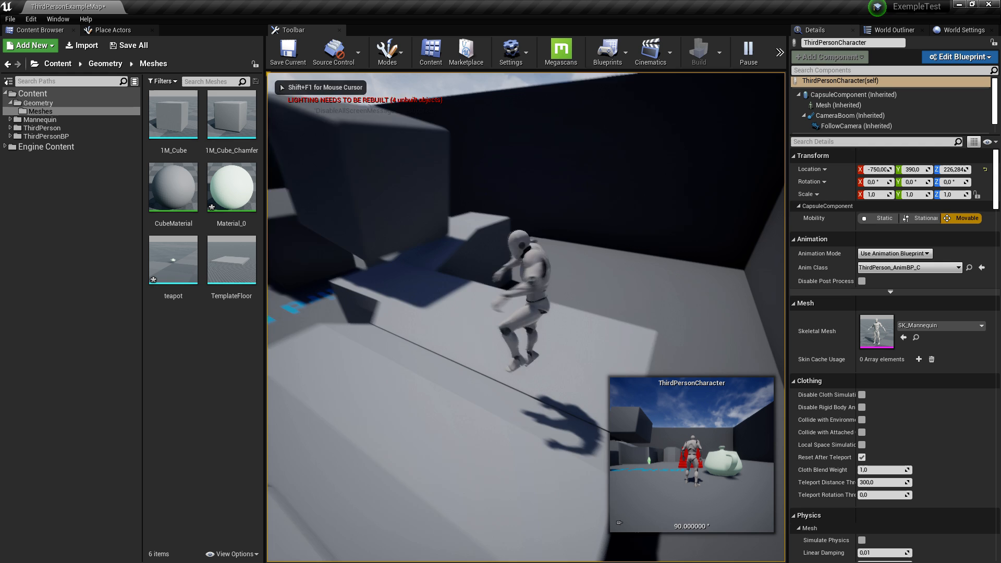
pyautogui.press('w')
pyautogui.press('w')
pyautogui.press('space')
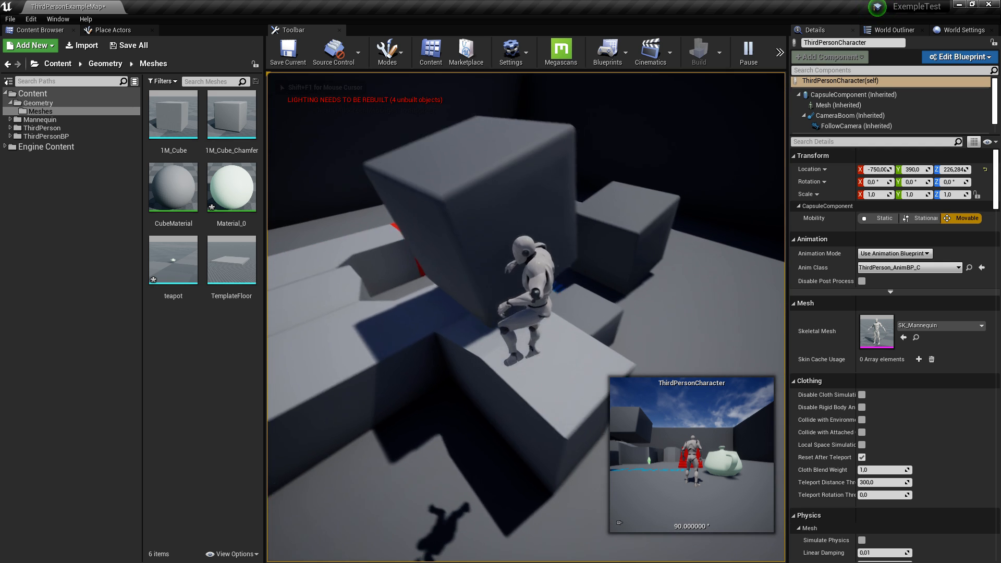
pyautogui.press('space')
pyautogui.press('Escape')
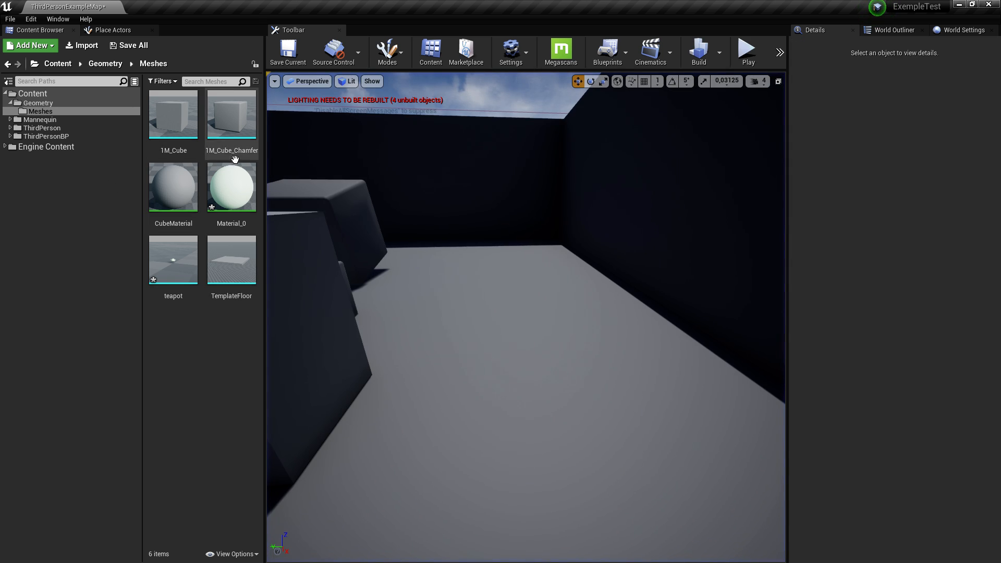
# Locate the blueprint asset of the third-person character placed in the level
pyautogui.moveTo(414, 219)
pyautogui.mouseDown(button='right')
pyautogui.moveTo(417, 172)
pyautogui.moveTo(418, 219)
pyautogui.mouseUp(button='right')
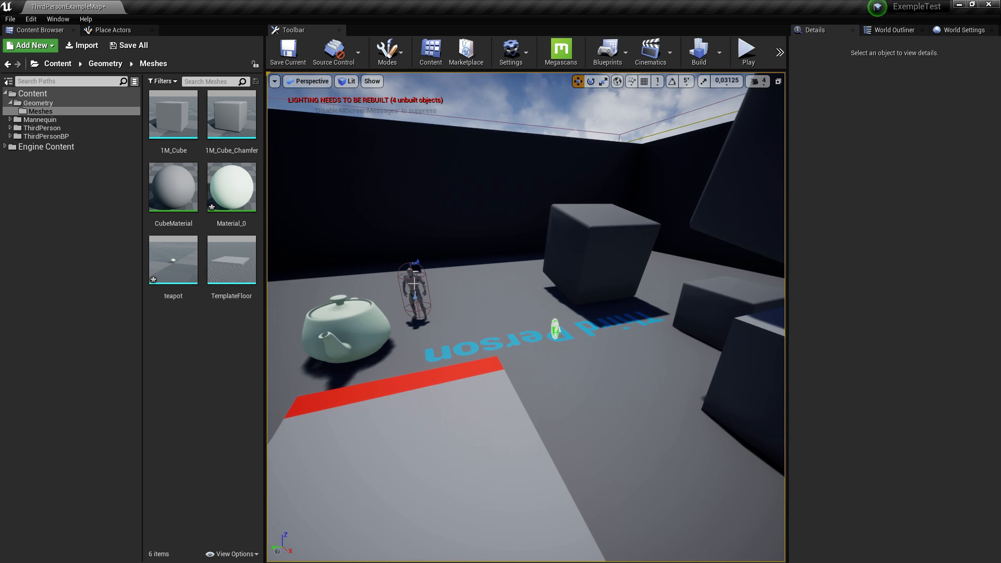
pyautogui.click(412, 281)
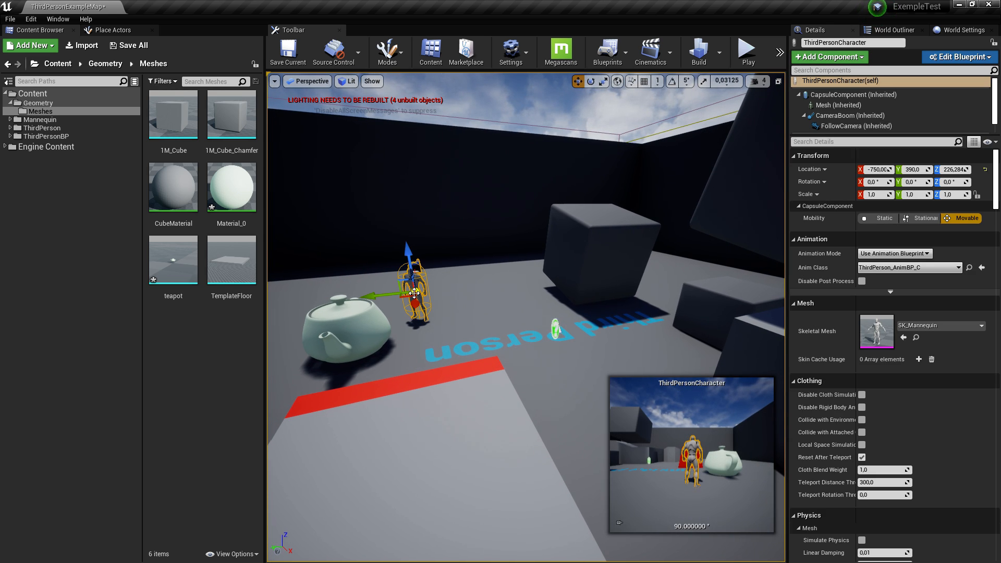
pyautogui.hotkey('ctrl', 'b')
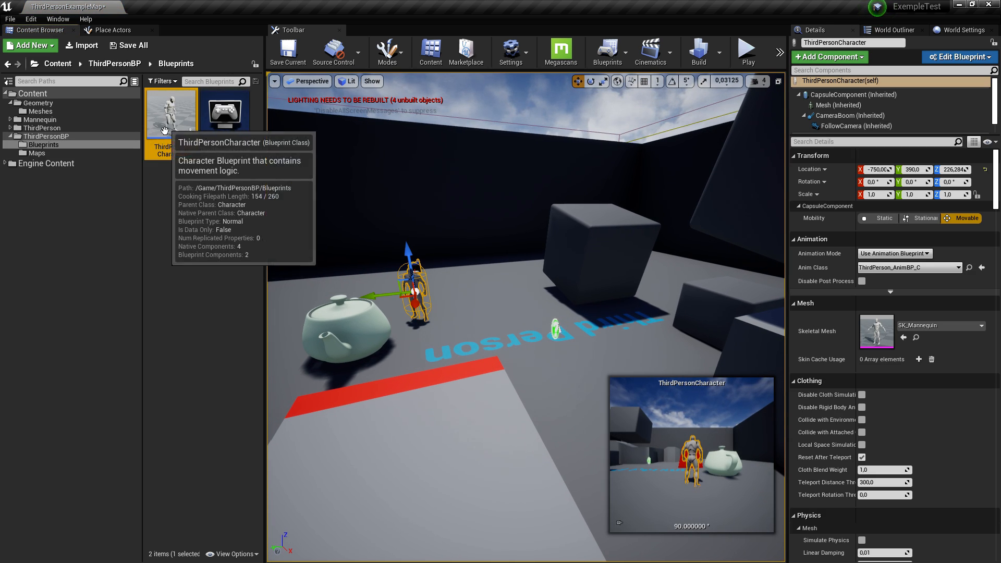
# Start migrating the ThirdPersonCharacter blueprint and save the selected modified content
pyautogui.rightClick(175, 107)
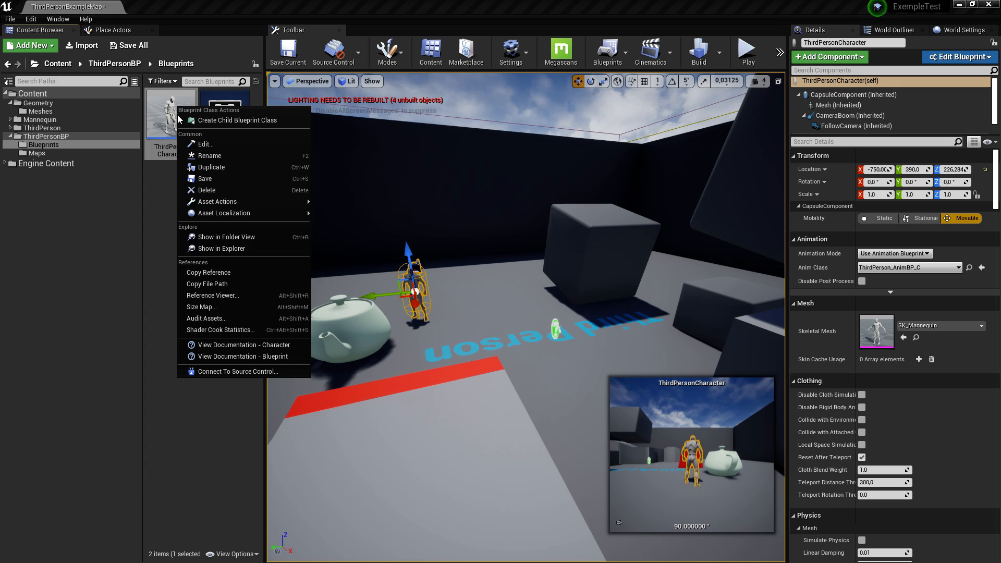
pyautogui.moveTo(207, 204)
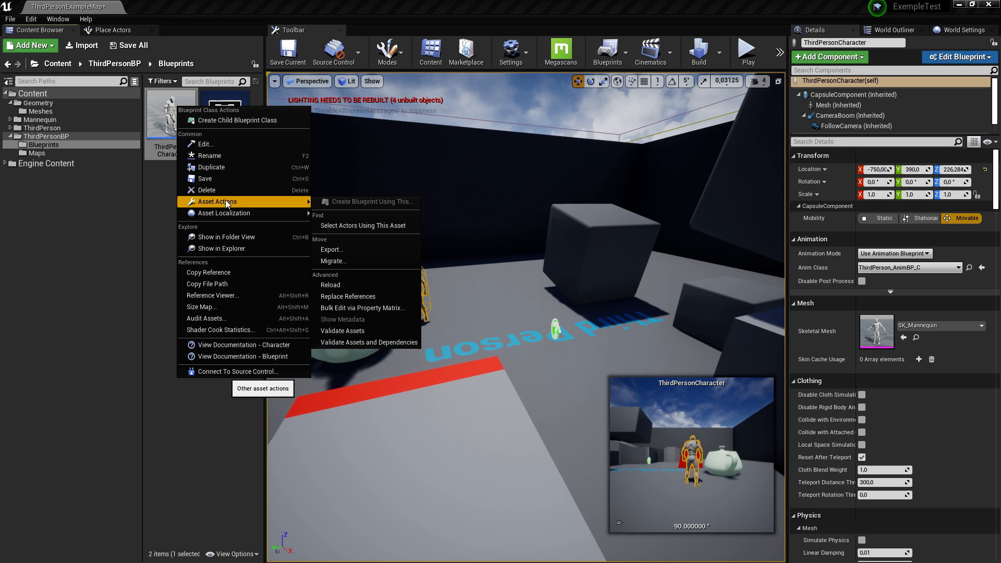
pyautogui.click(332, 261)
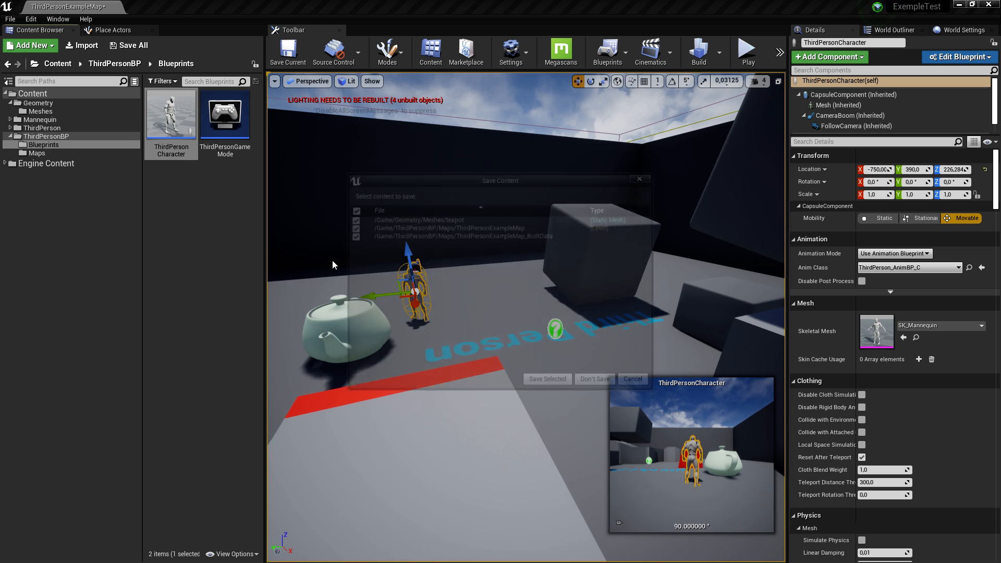
pyautogui.click(551, 382)
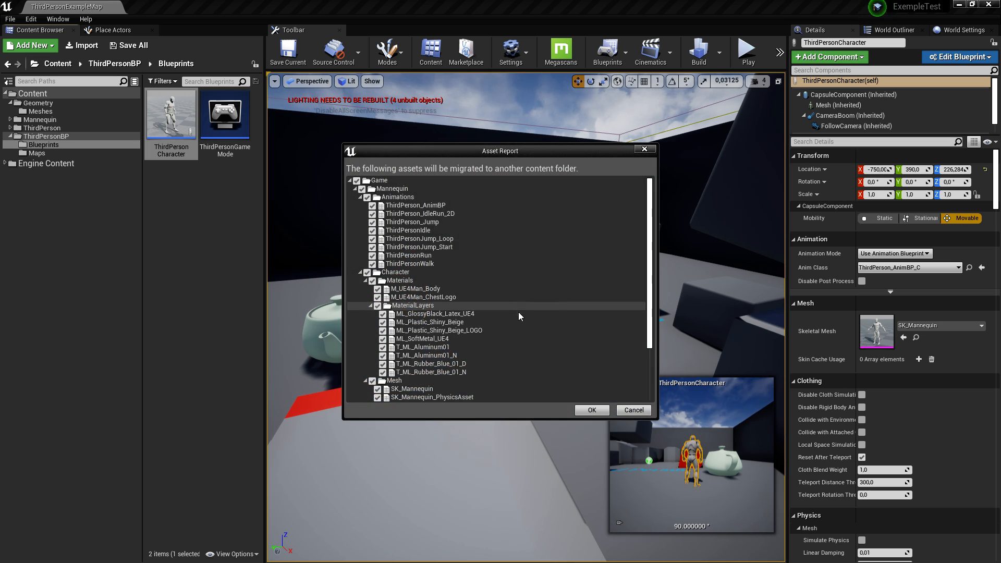
# Review the full list of assets in the migration report and close it without migrating
pyautogui.moveTo(651, 207)
pyautogui.mouseDown()
pyautogui.moveTo(656, 270)
pyautogui.moveTo(652, 208)
pyautogui.mouseUp()
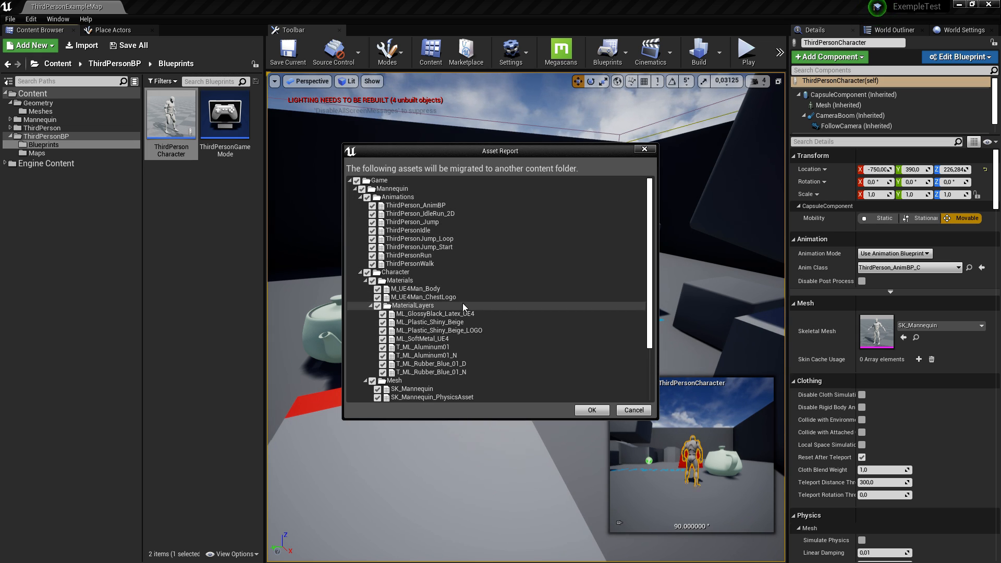
pyautogui.scroll(-5, 500, 271)
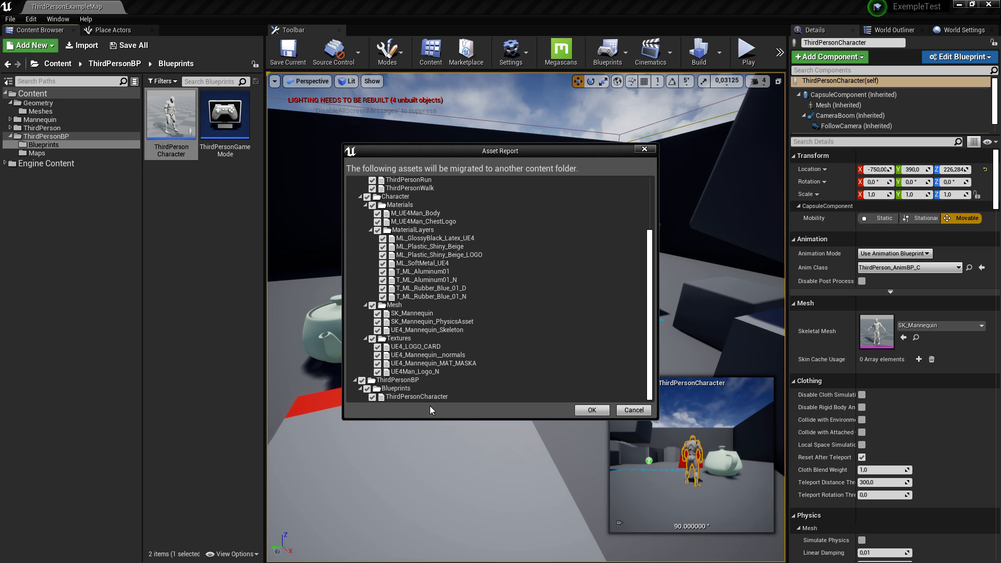
pyautogui.moveTo(649, 394)
pyautogui.mouseDown()
pyautogui.moveTo(647, 352)
pyautogui.moveTo(649, 396)
pyautogui.mouseUp()
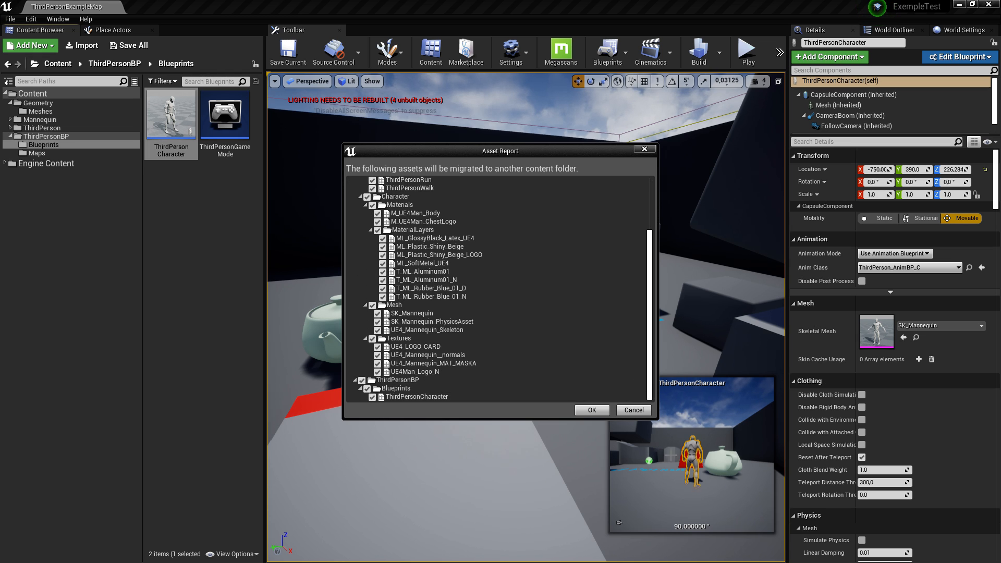
pyautogui.click(644, 149)
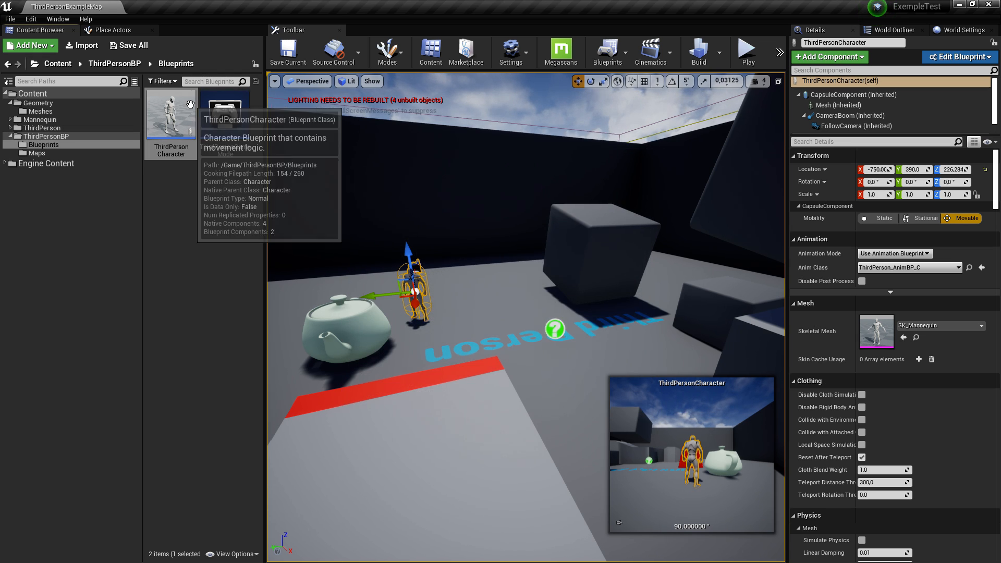
# Open the ThirdPersonCharacter blueprint, dock its editor beside the level map, and inspect its arrow and mesh components
pyautogui.doubleClick(170, 121)
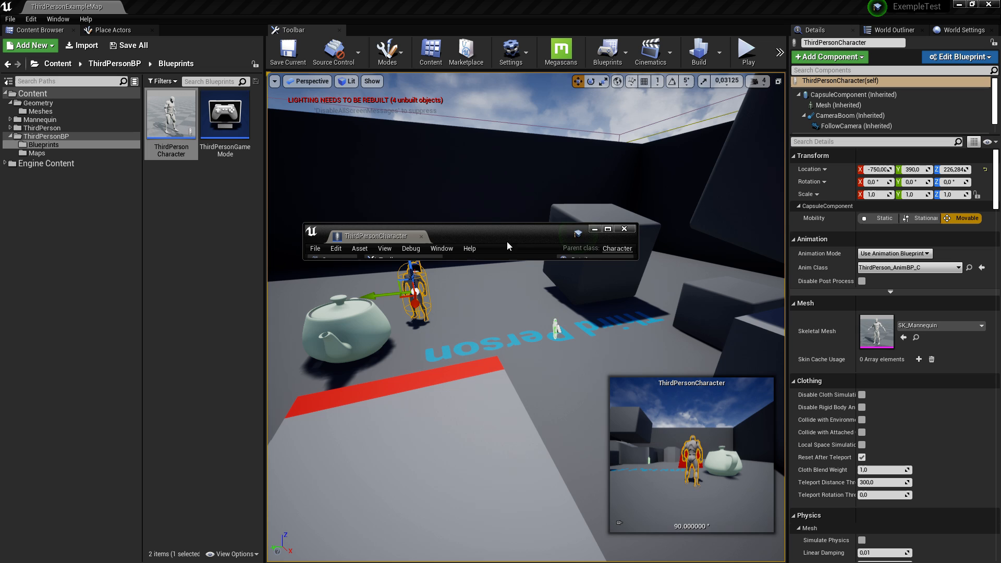
pyautogui.moveTo(363, 234); pyautogui.dragTo(149, 5)
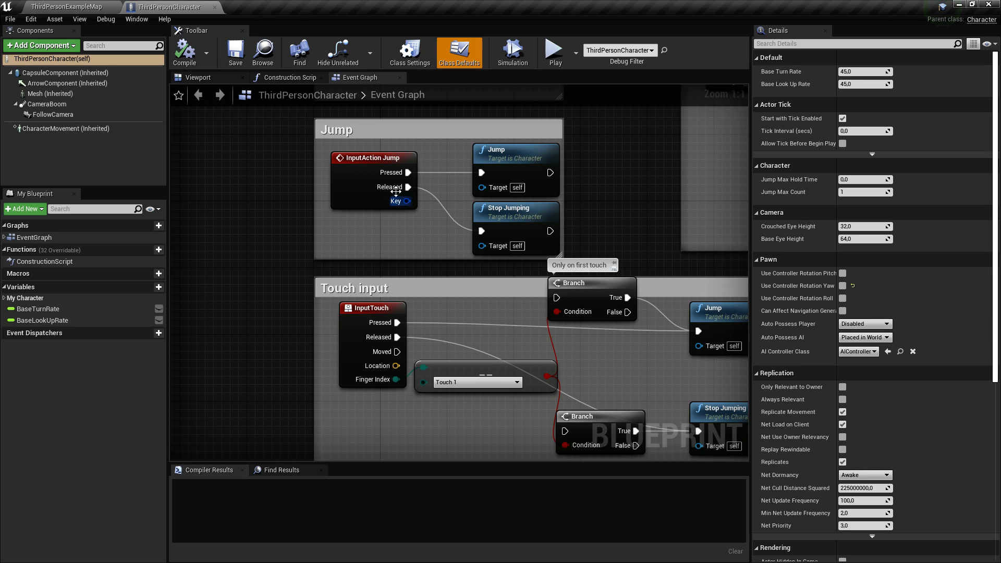
pyautogui.click(78, 84)
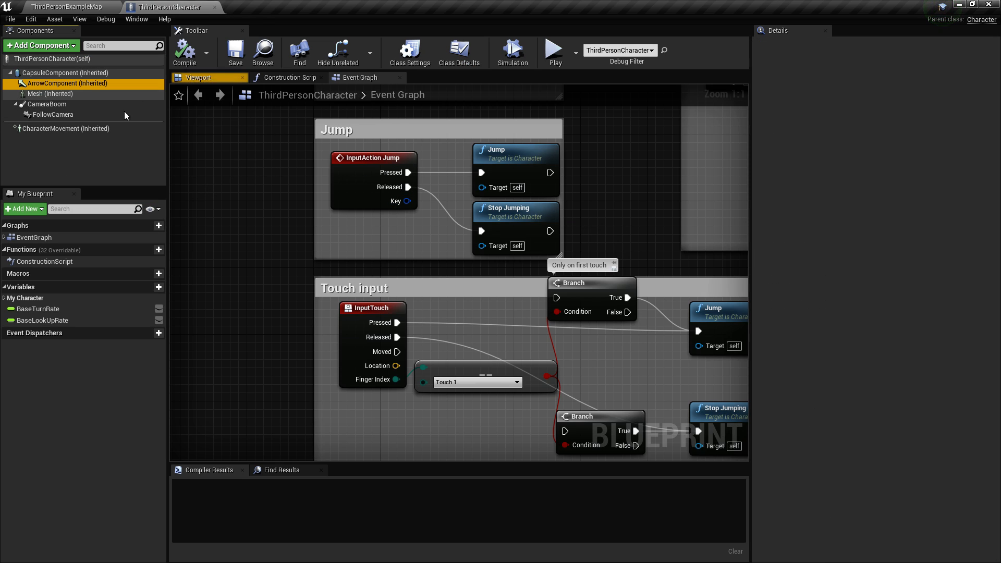
pyautogui.click(78, 94)
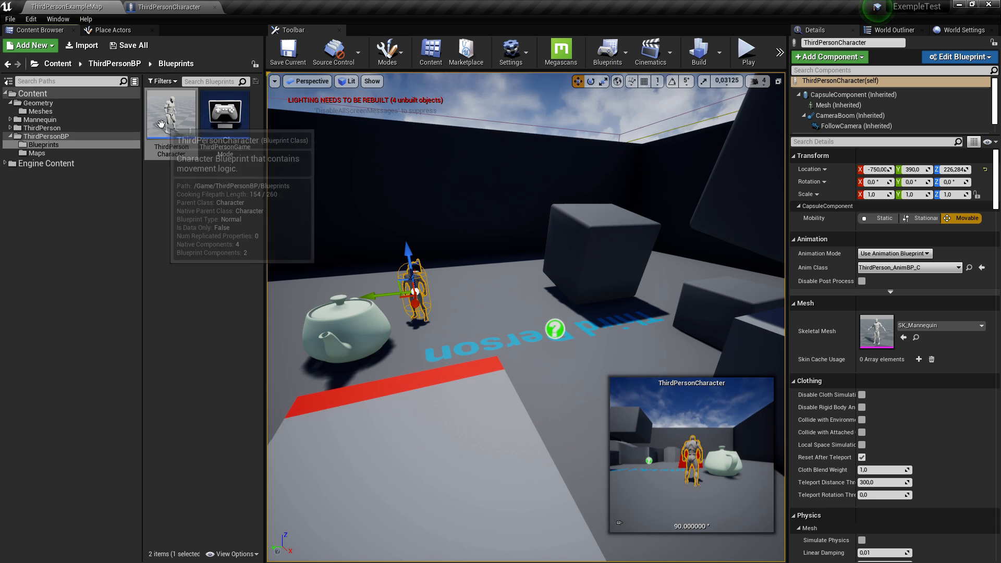
# Start migrating the ThirdPersonCharacter blueprint from the level map's content browser and accept the full list of assets in the report
pyautogui.rightClick(161, 123)
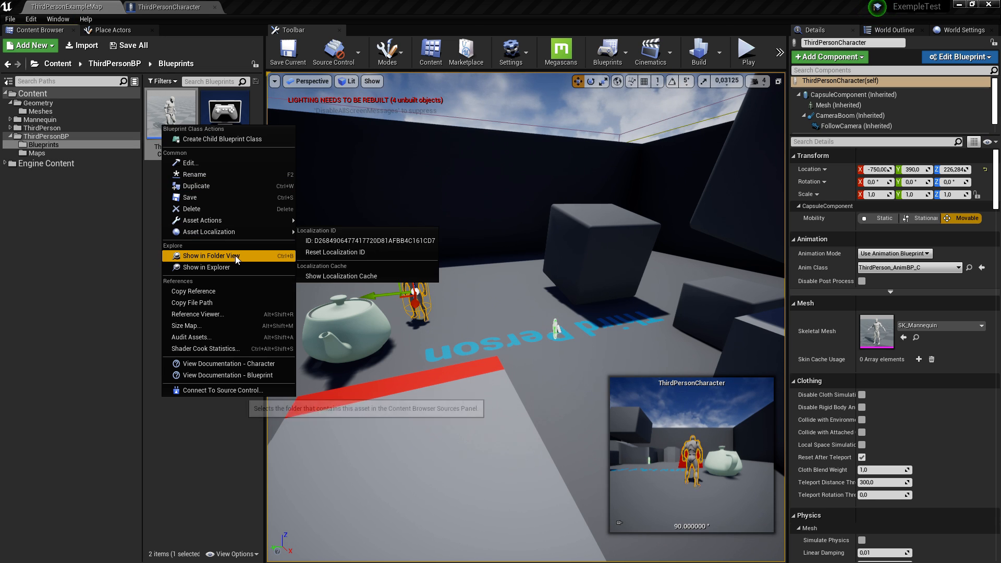
pyautogui.moveTo(239, 222)
pyautogui.click(318, 280)
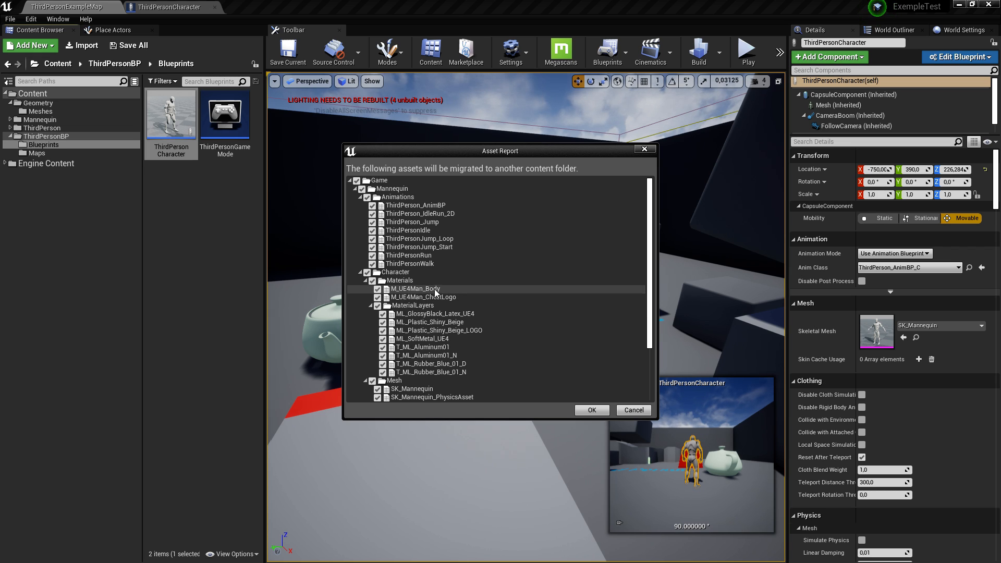
pyautogui.scroll(-3, 435, 334)
pyautogui.click(399, 339)
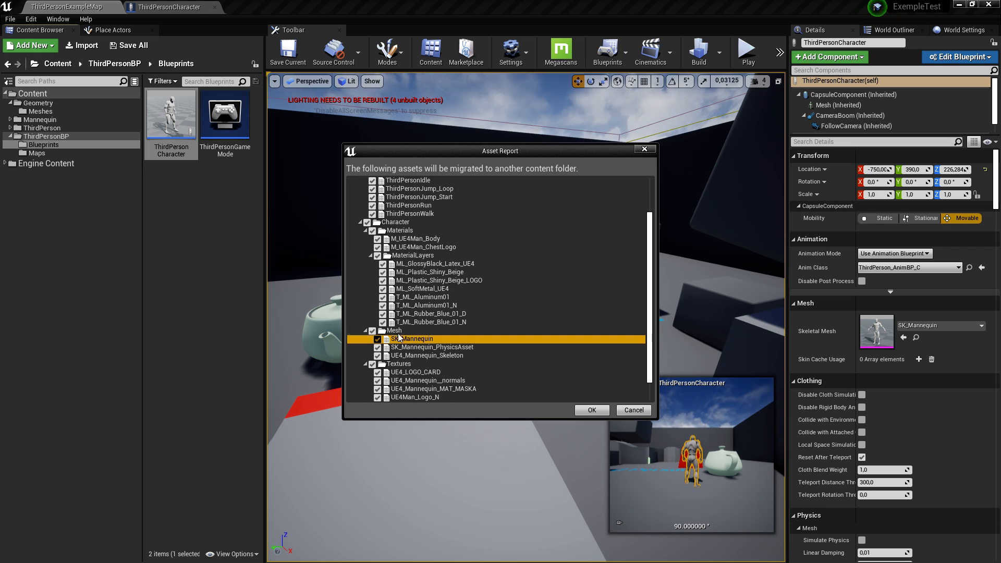
pyautogui.scroll(-2, 436, 330)
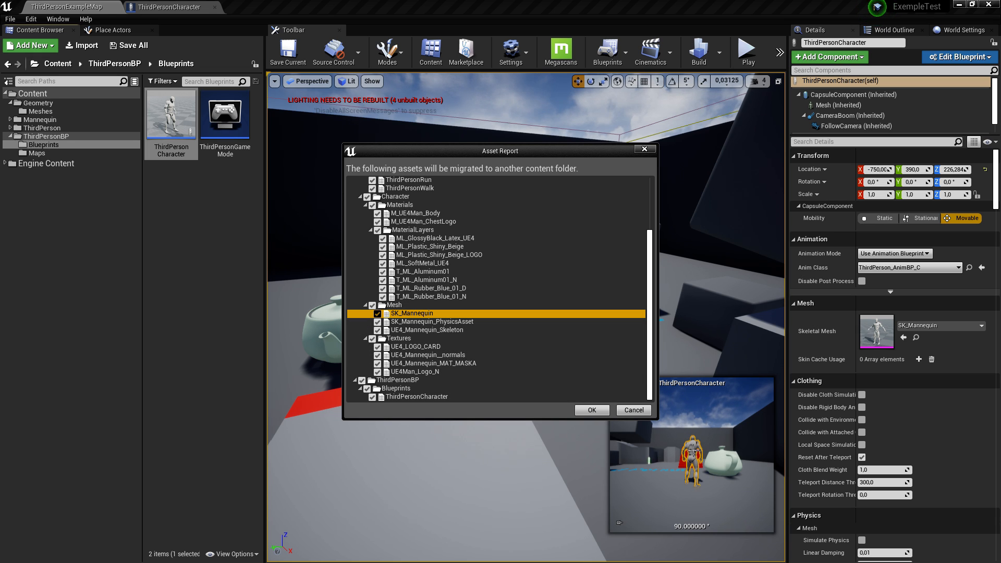
pyautogui.click(589, 411)
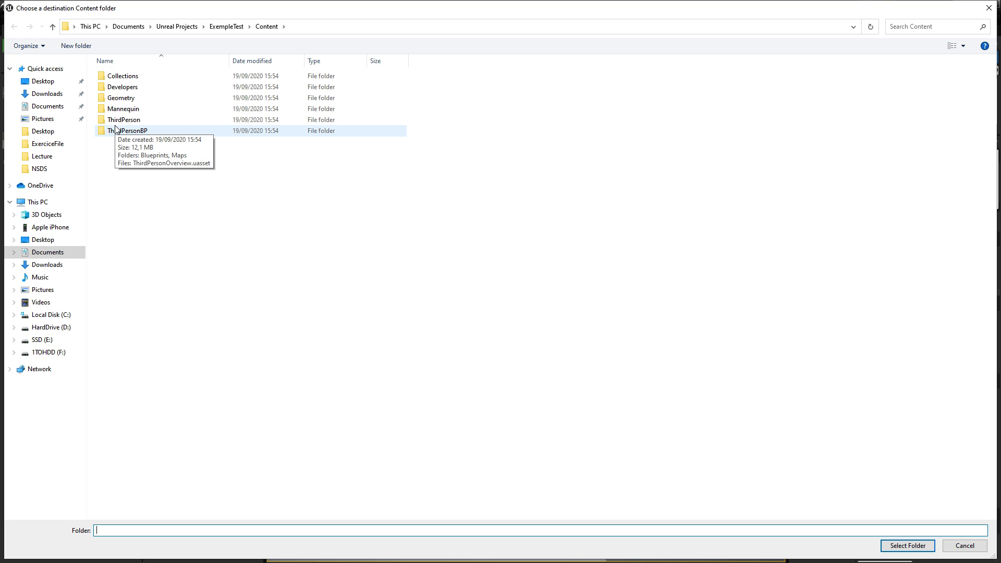
# Migrate the assets into the Content folder of the Sky project, declining to place them in the project's root folder
pyautogui.click(172, 26)
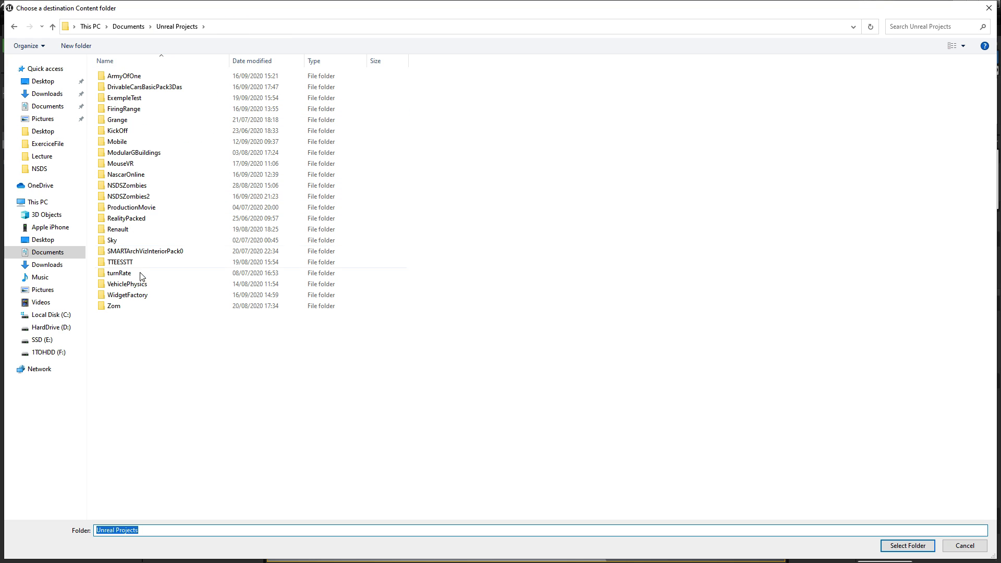
pyautogui.doubleClick(123, 243)
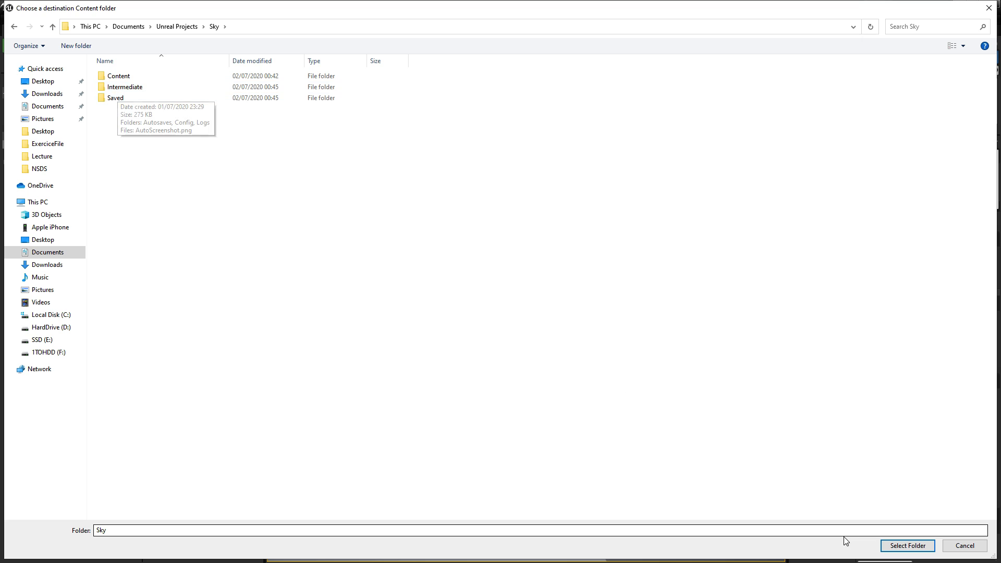
pyautogui.click(895, 548)
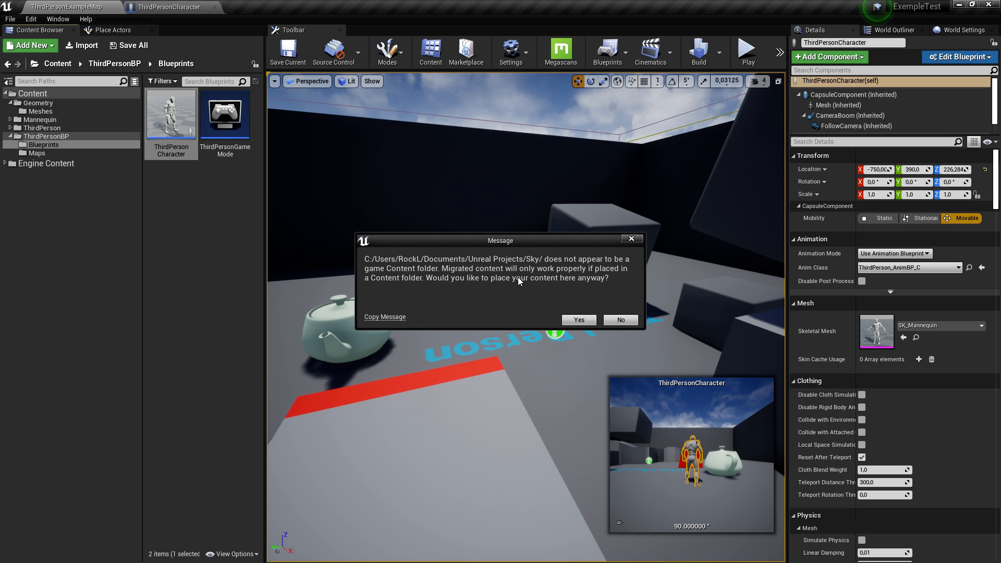
pyautogui.click(621, 320)
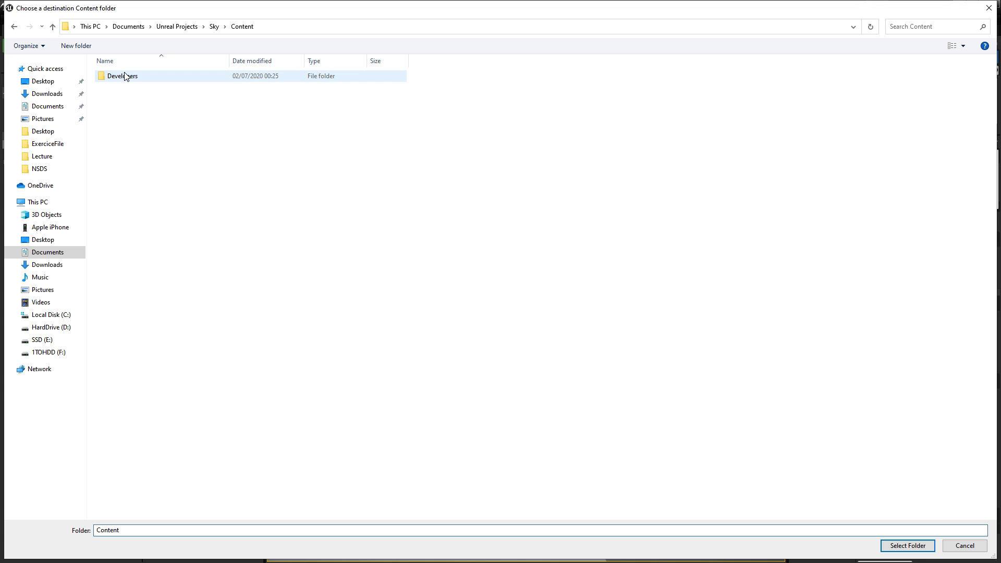
pyautogui.click(911, 546)
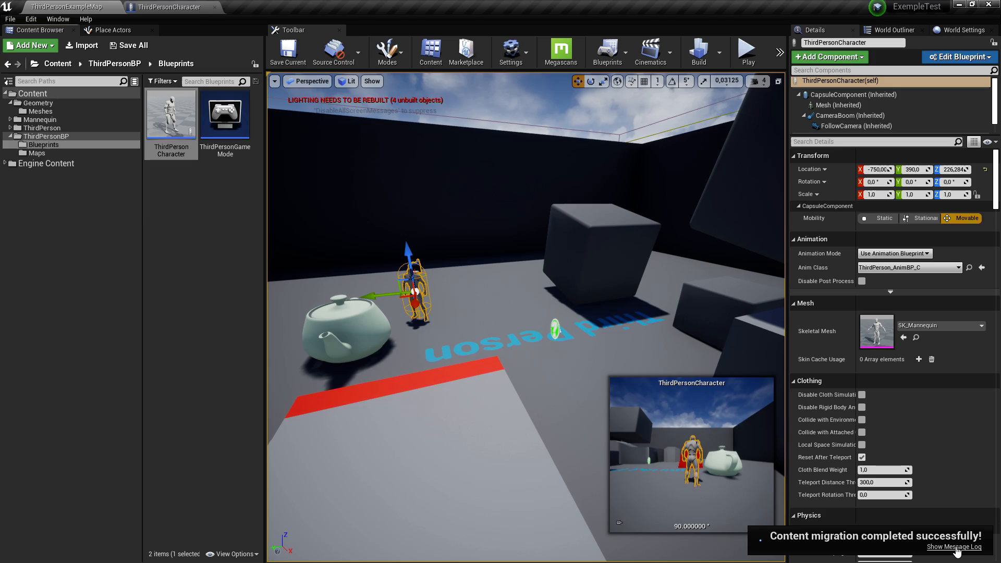
# Review the migrated assets in the message log, move the log behind the level map, and return to the level
pyautogui.click(956, 548)
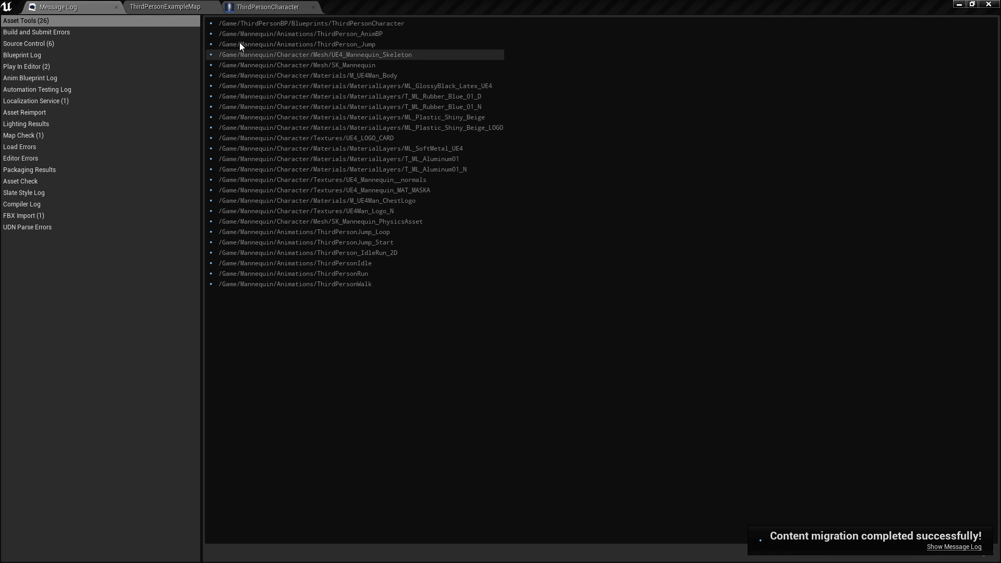
pyautogui.click(140, 2)
pyautogui.click(76, 2)
pyautogui.moveTo(145, 2); pyautogui.dragTo(89, 1)
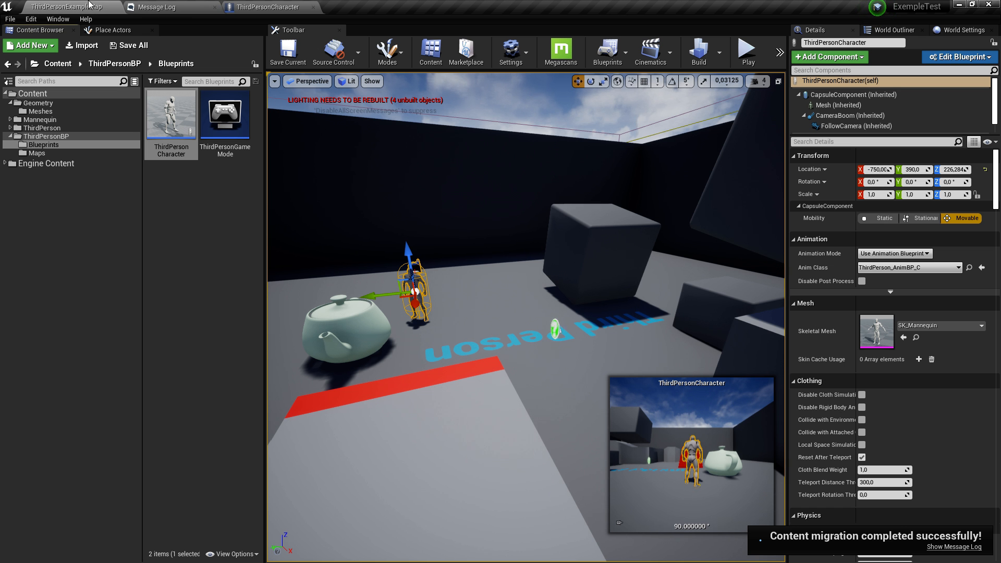
# Filter the root Content folder to show only skeletal mesh and static mesh assets
pyautogui.rightClick(173, 117)
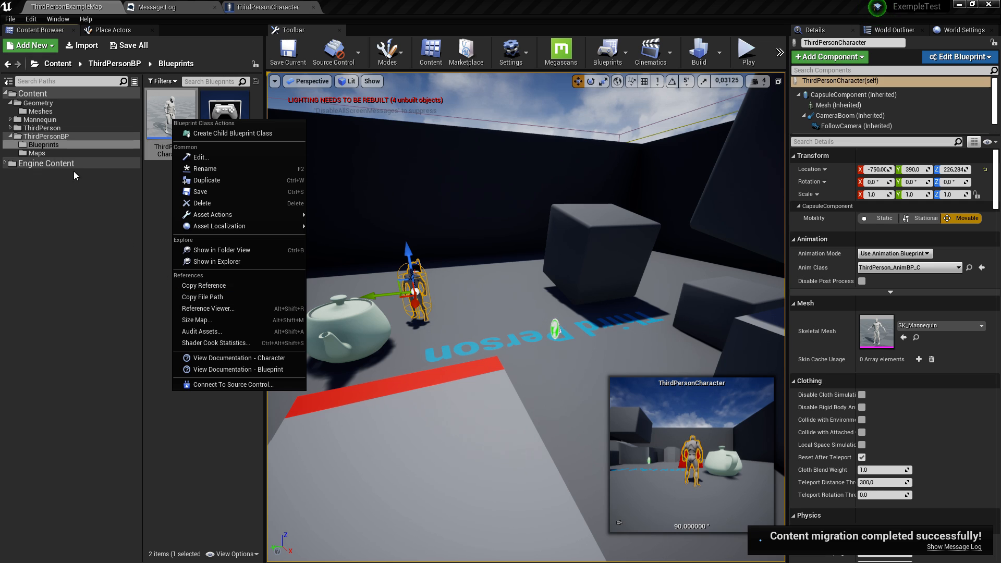
pyautogui.click(65, 146)
pyautogui.click(38, 103)
pyautogui.click(32, 93)
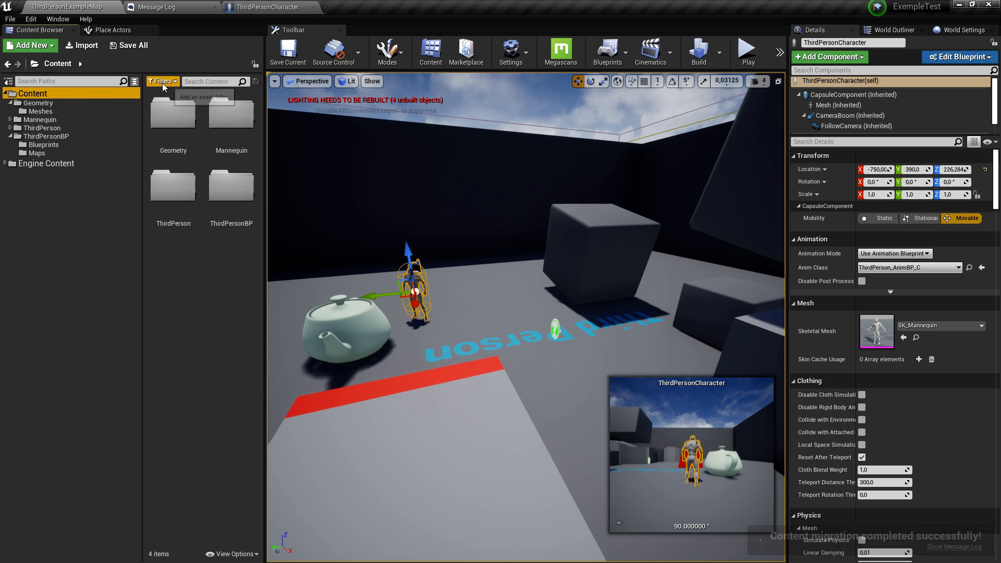
pyautogui.click(163, 81)
pyautogui.click(159, 186)
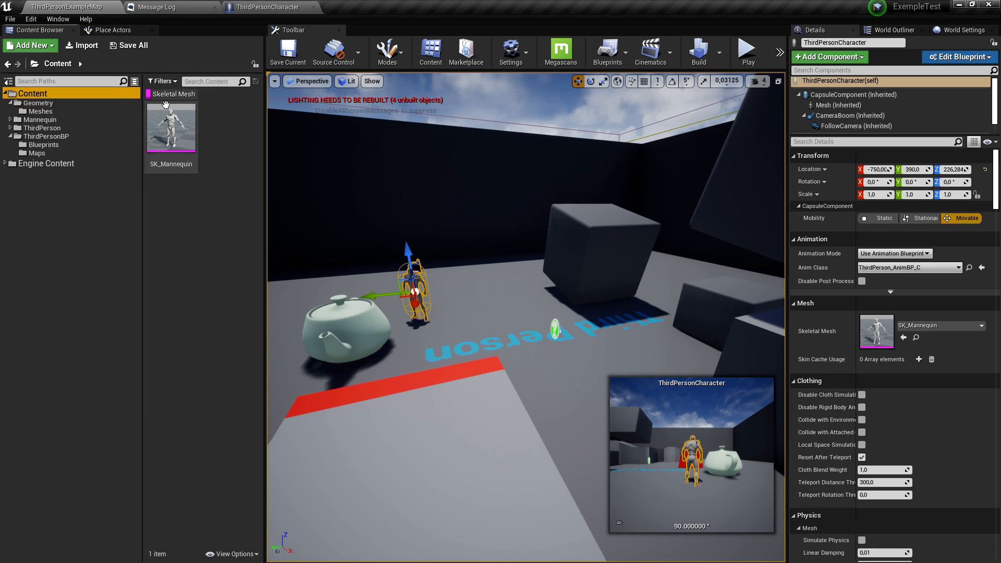
pyautogui.click(159, 81)
pyautogui.click(167, 194)
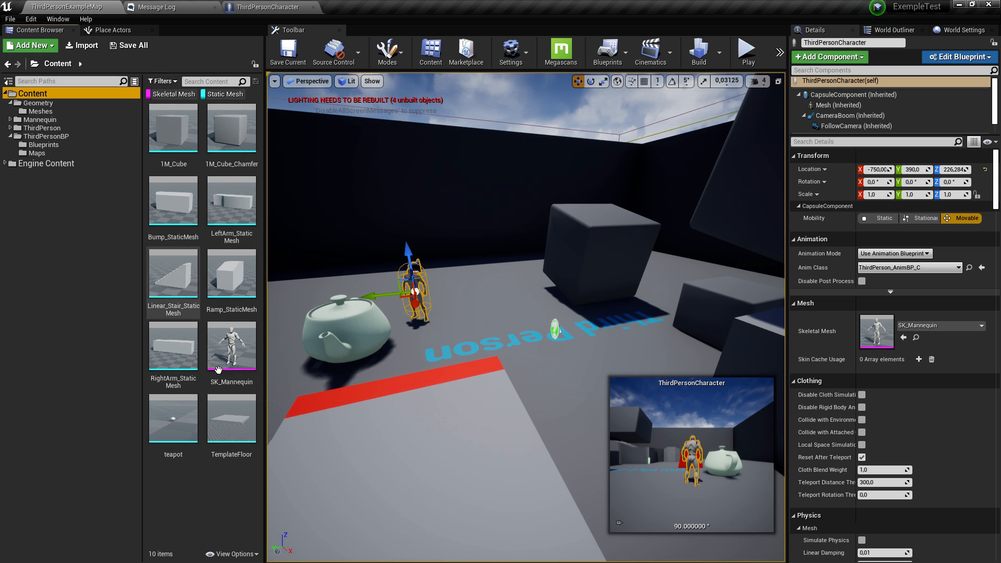
pyautogui.click(173, 204)
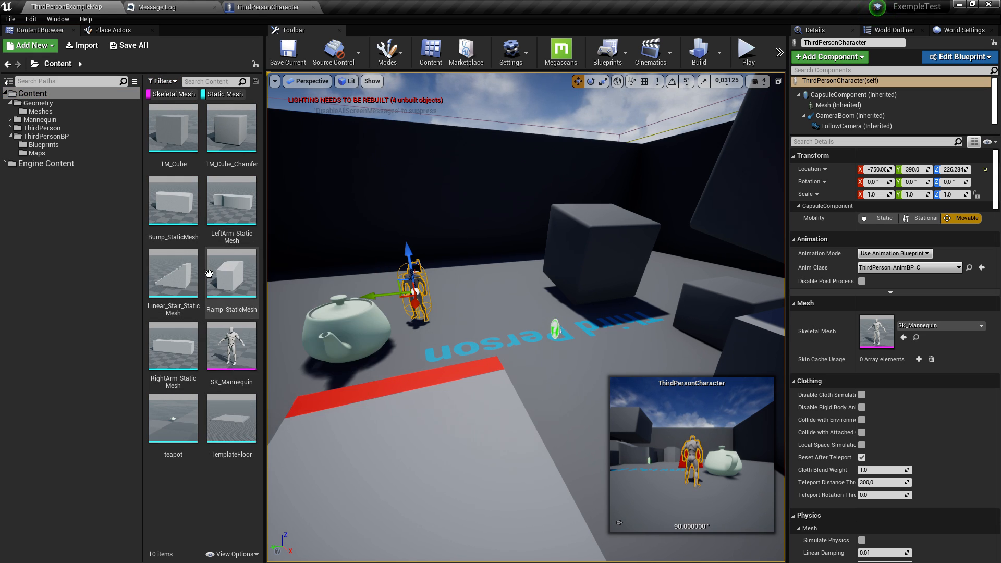
# Start exporting the Ramp_StaticMesh asset to the Desktop as an FBX file named Ramp_StaticMesh
pyautogui.rightClick(227, 277)
pyautogui.moveTo(284, 387)
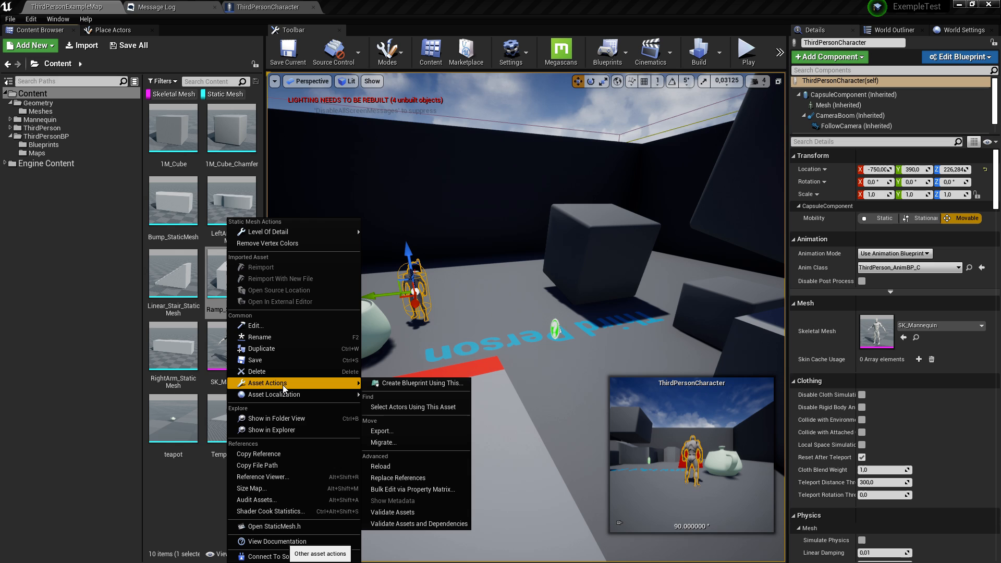
pyautogui.click(412, 431)
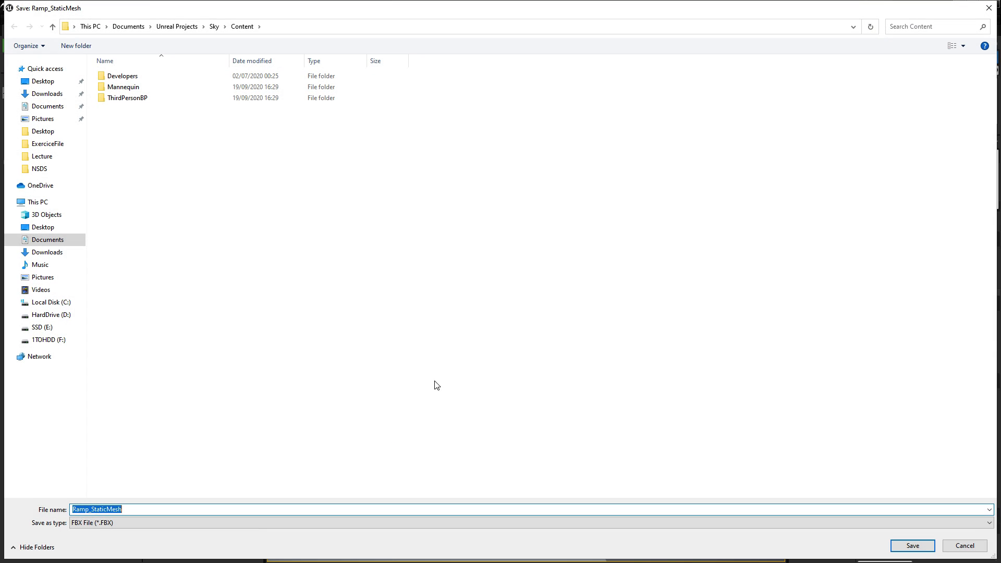
pyautogui.click(110, 523)
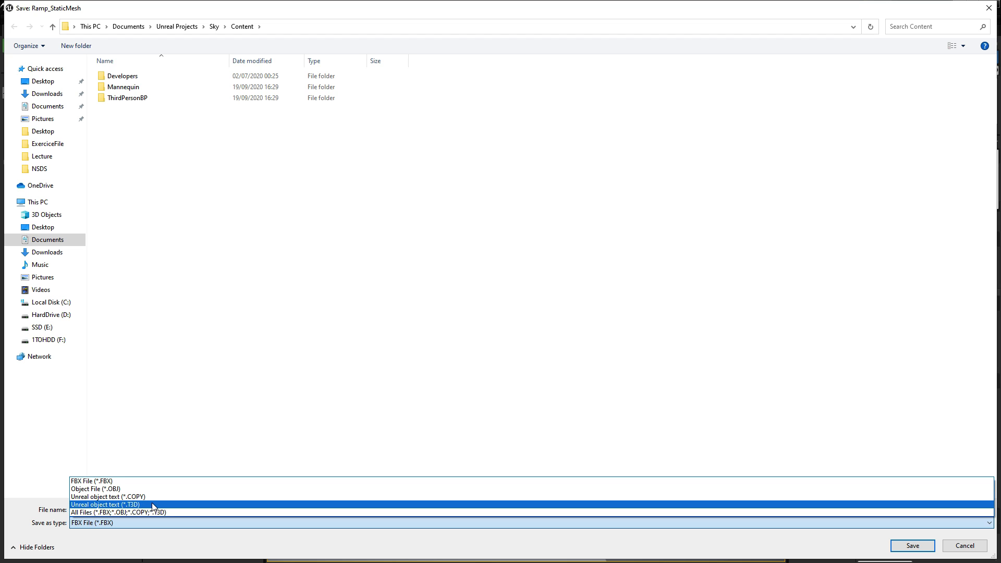
pyautogui.click(105, 483)
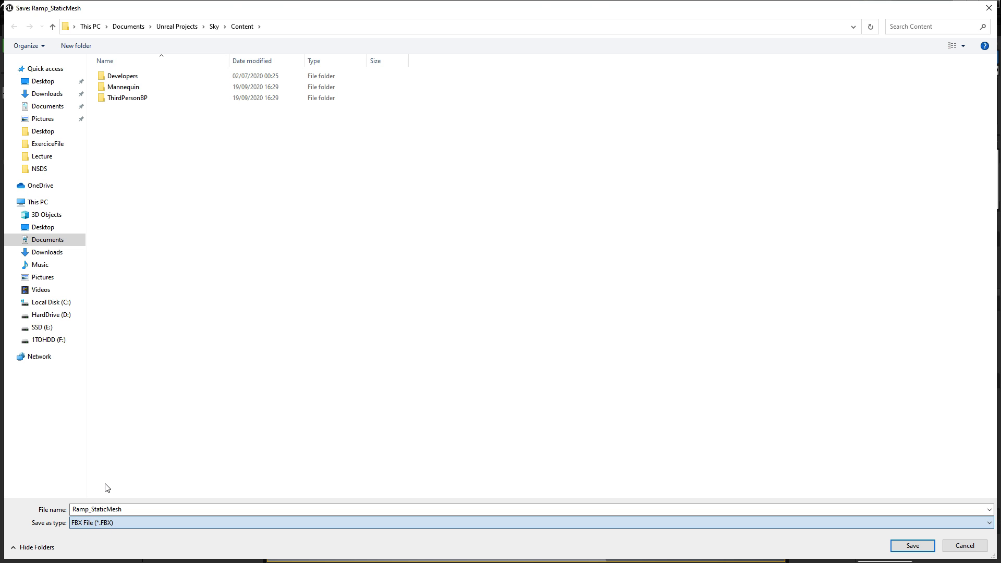
pyautogui.click(43, 80)
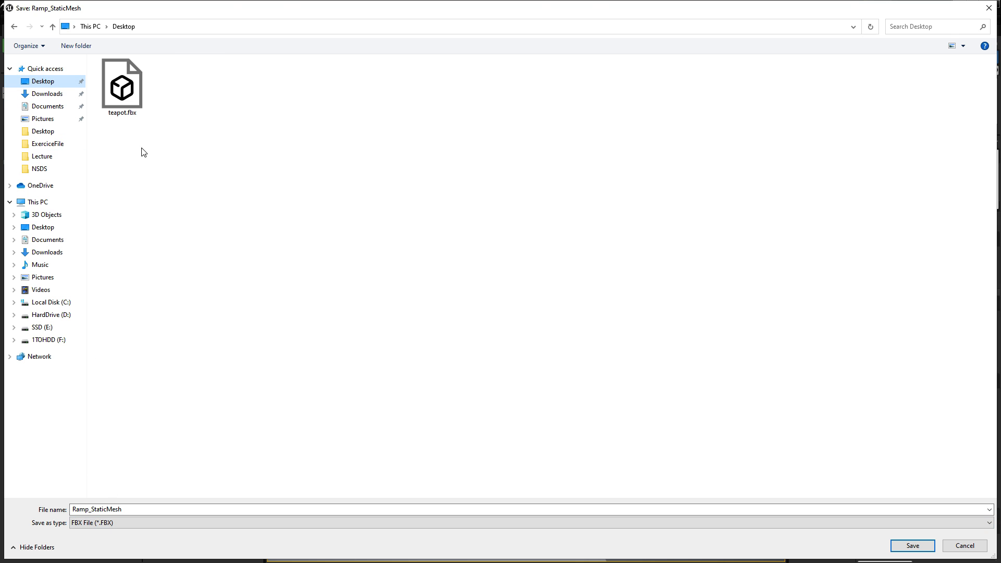
pyautogui.click(913, 545)
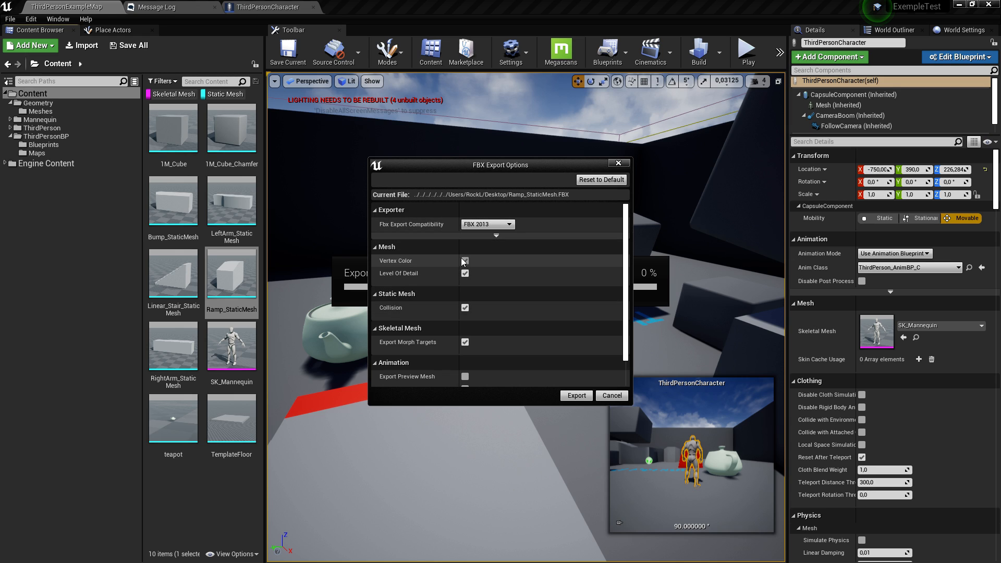
# Review the FBX export options and export the ramp mesh with the default settings and FBX 2013 compatibility
pyautogui.scroll(-1, 617, 243)
pyautogui.scroll(1, 574, 272)
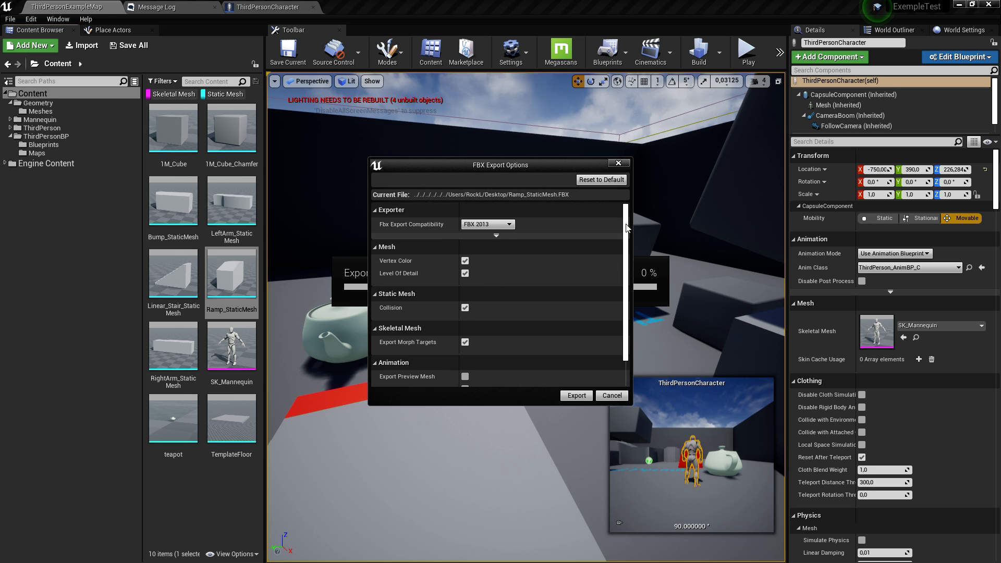
pyautogui.scroll(-1, 542, 297)
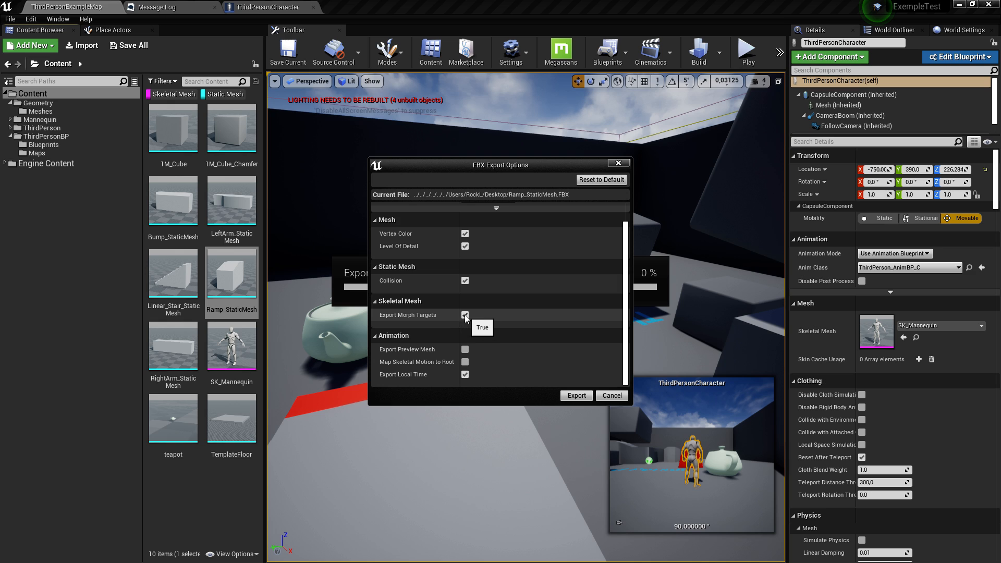
pyautogui.scroll(1, 455, 305)
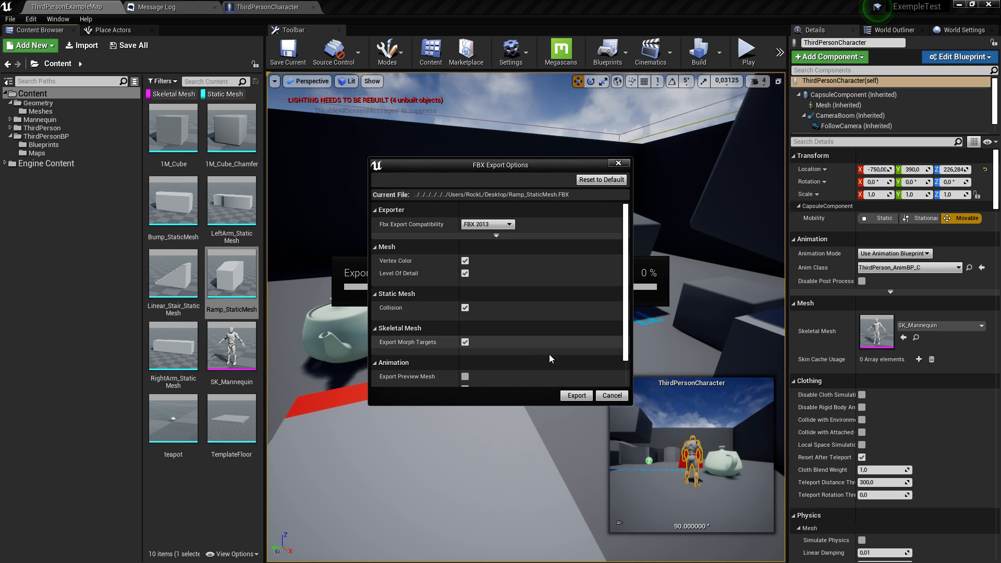
pyautogui.click(576, 397)
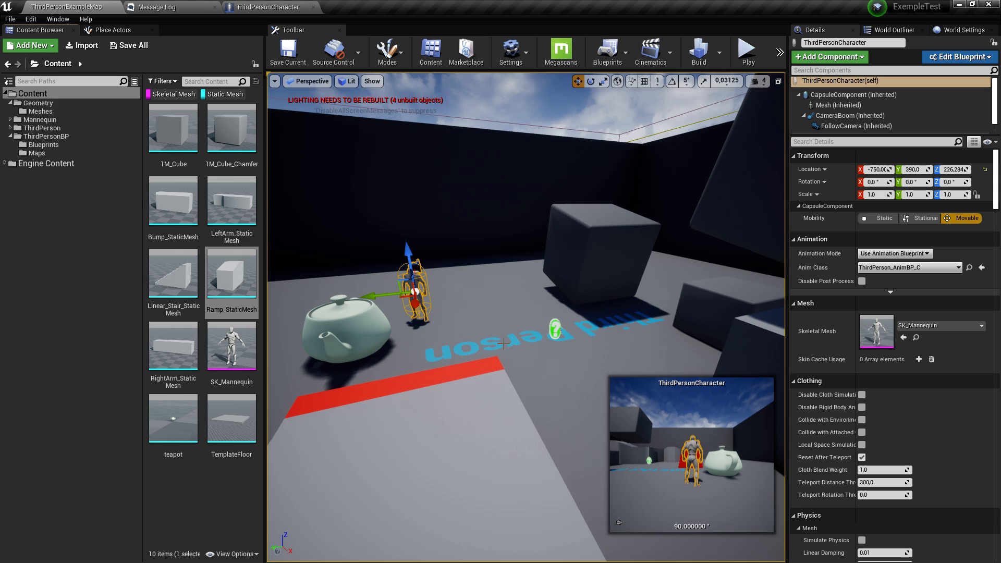
# Open the exported Ramp_StaticMesh.FBX from the desktop in 3D Viewer and inspect the ramp from another angle
pyautogui.click(960, 4)
pyautogui.click(26, 125)
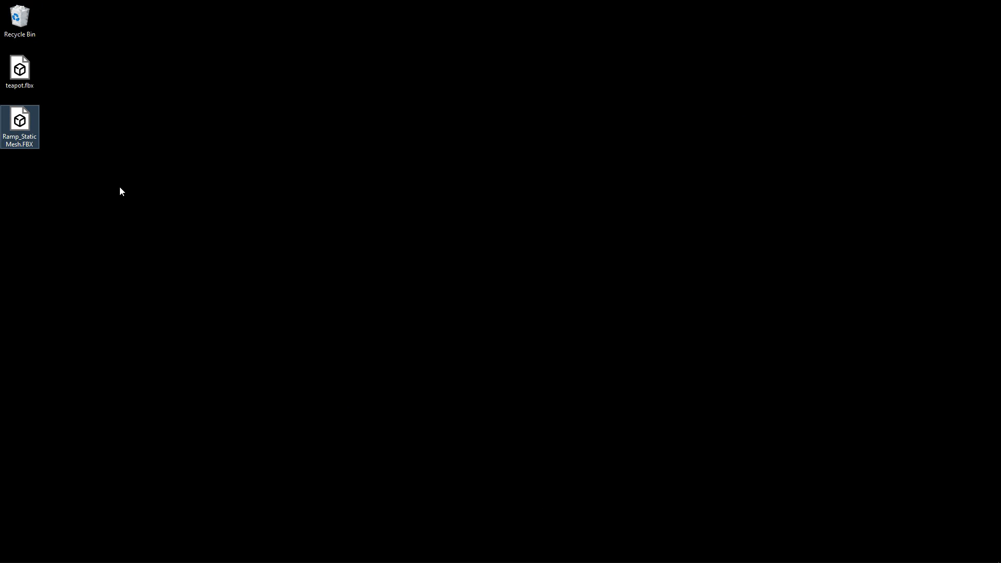
pyautogui.doubleClick(26, 128)
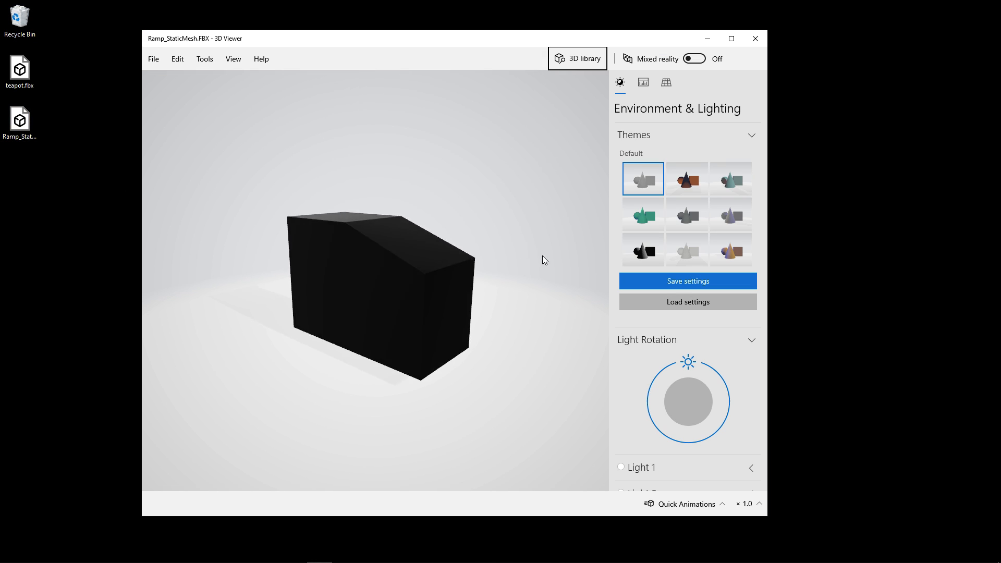
pyautogui.moveTo(542, 259); pyautogui.dragTo(334, 257)
# Switch back to Unreal Editor and view the whole level from above
pyautogui.moveTo(298, 562)
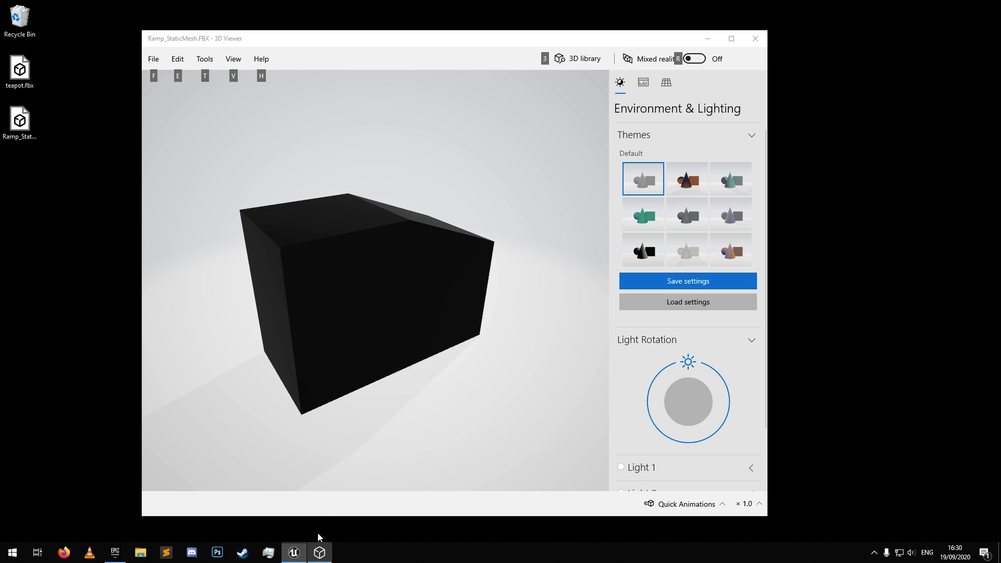
pyautogui.hotkey('alt', 'Tab')
pyautogui.moveTo(433, 237); pyautogui.dragTo(525, 292, button='right')
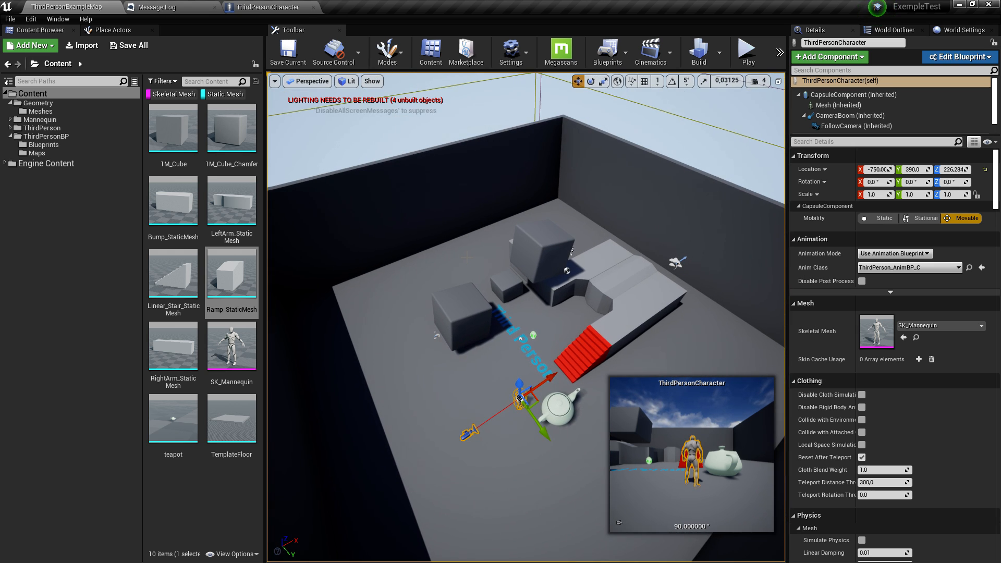